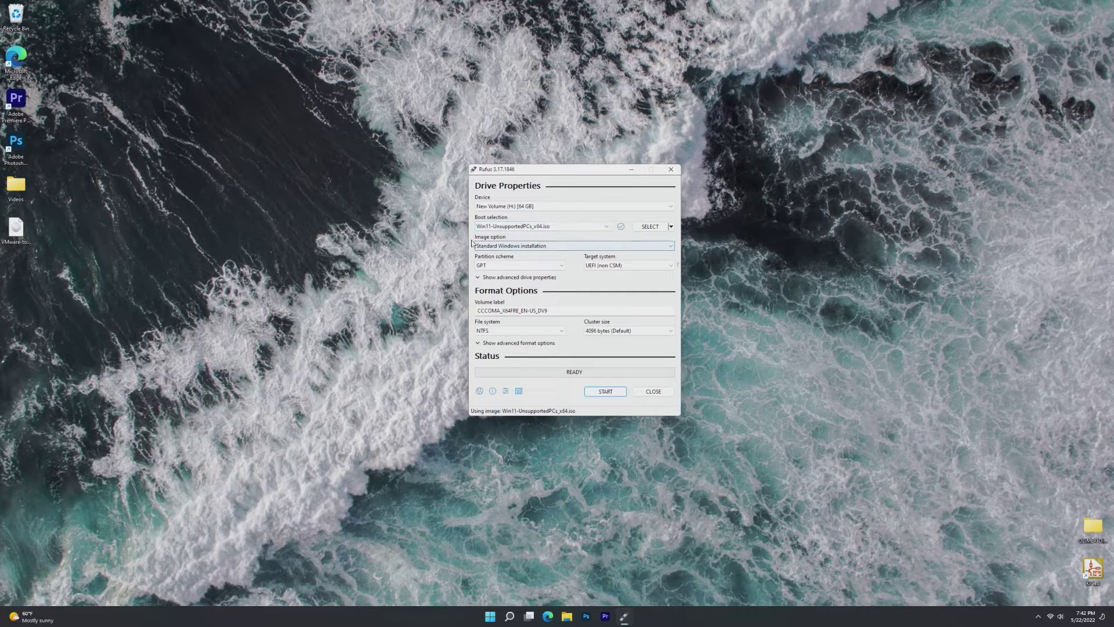
Set the Rufus image option to Windows To Go and review partition scheme and target system
left_click(546, 247)
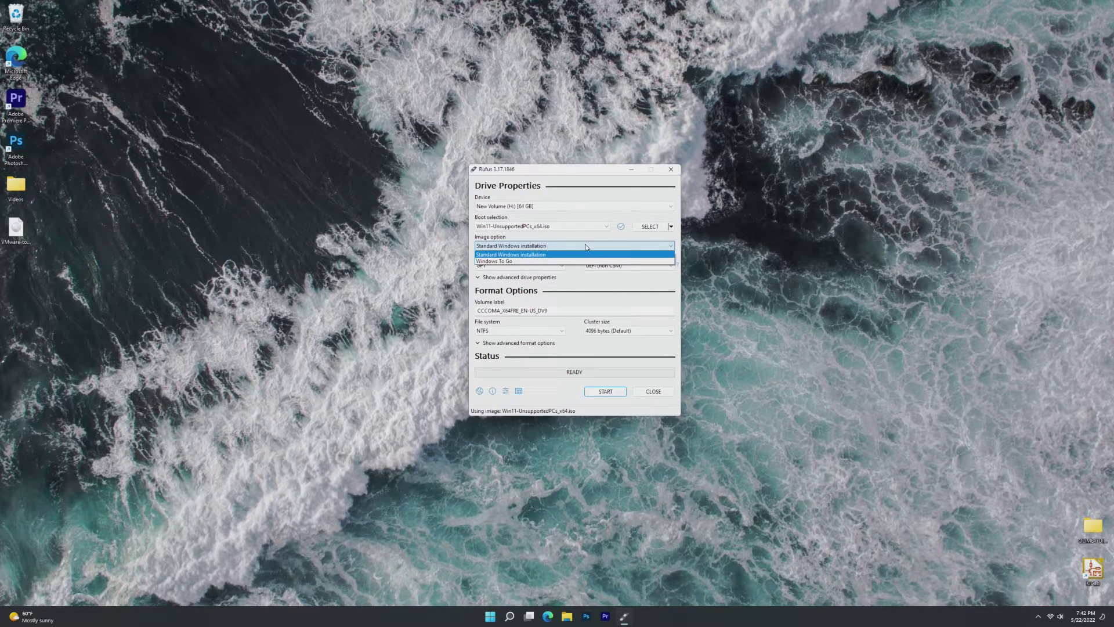
left_click(481, 261)
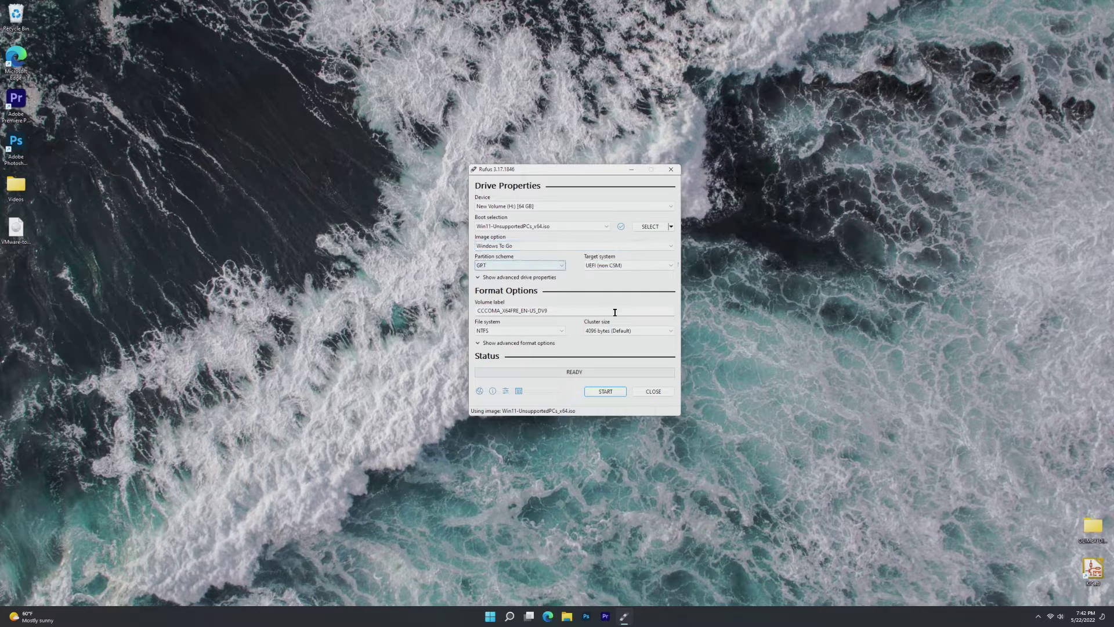
left_click(548, 268)
left_click(568, 268)
left_click(623, 267)
Write Windows 11 Pro for Workstations to the USB drive, accepting the data-erase warning
left_click(622, 272)
left_click(605, 391)
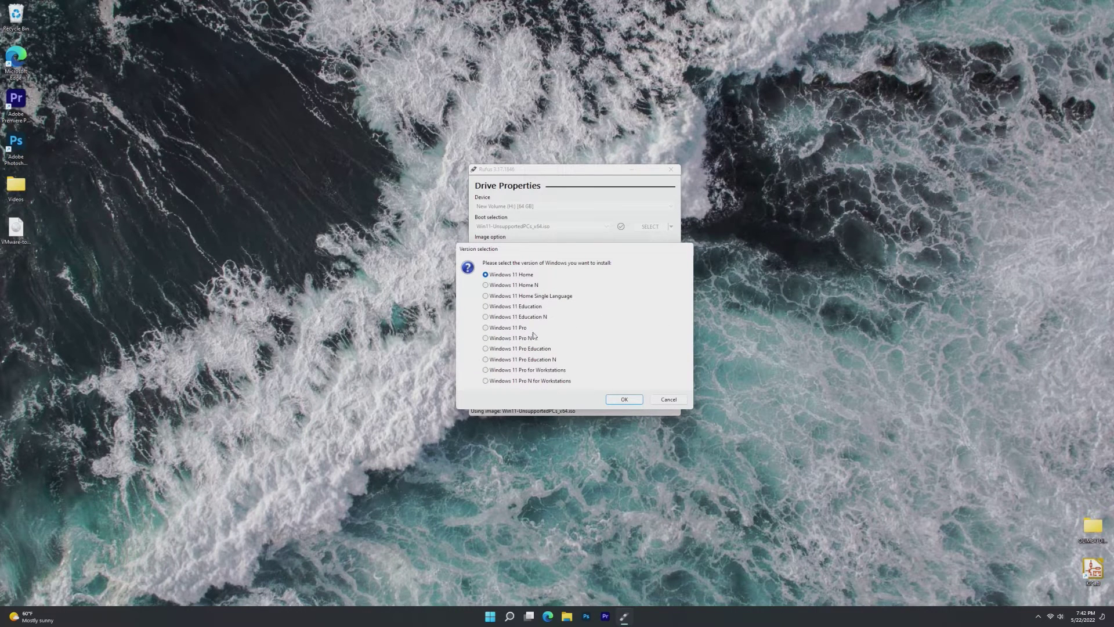
left_click(546, 369)
left_click(618, 400)
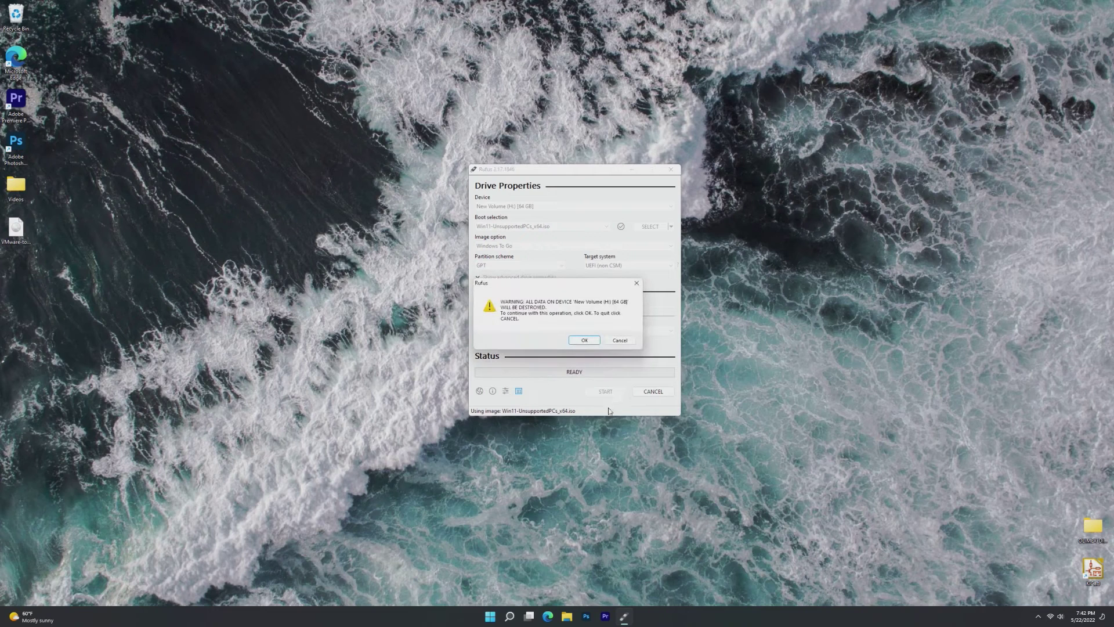
left_click(593, 344)
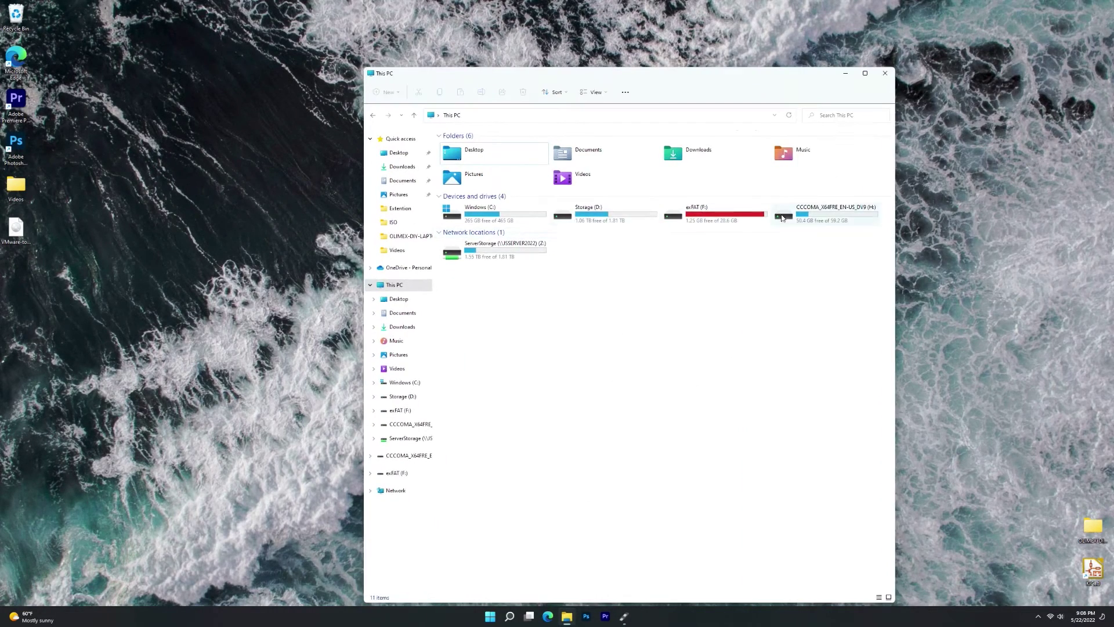
Browse the CCCOMA_X64FRE_EN-US_DV9 (H:) drive and its Windows folder, then close Explorer
double_click(807, 218)
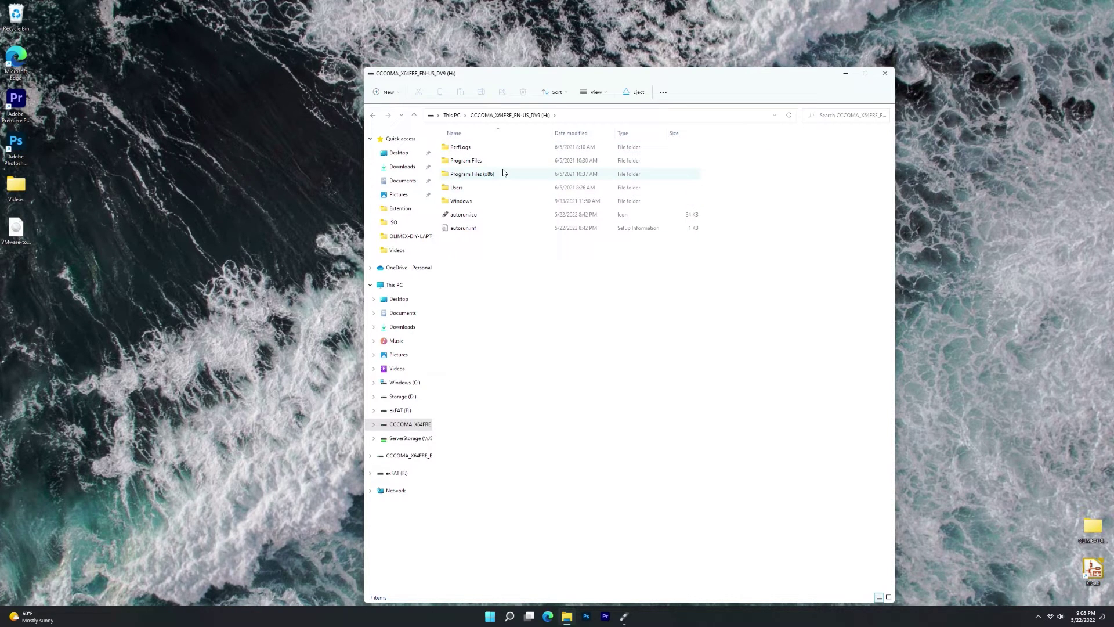
double_click(503, 200)
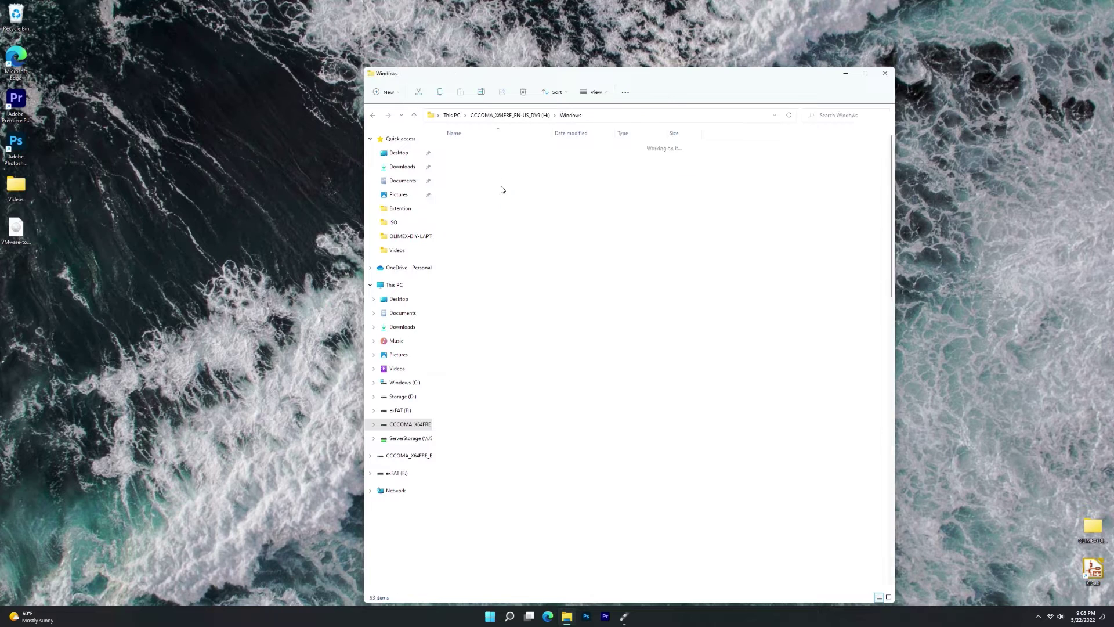
left_click(504, 115)
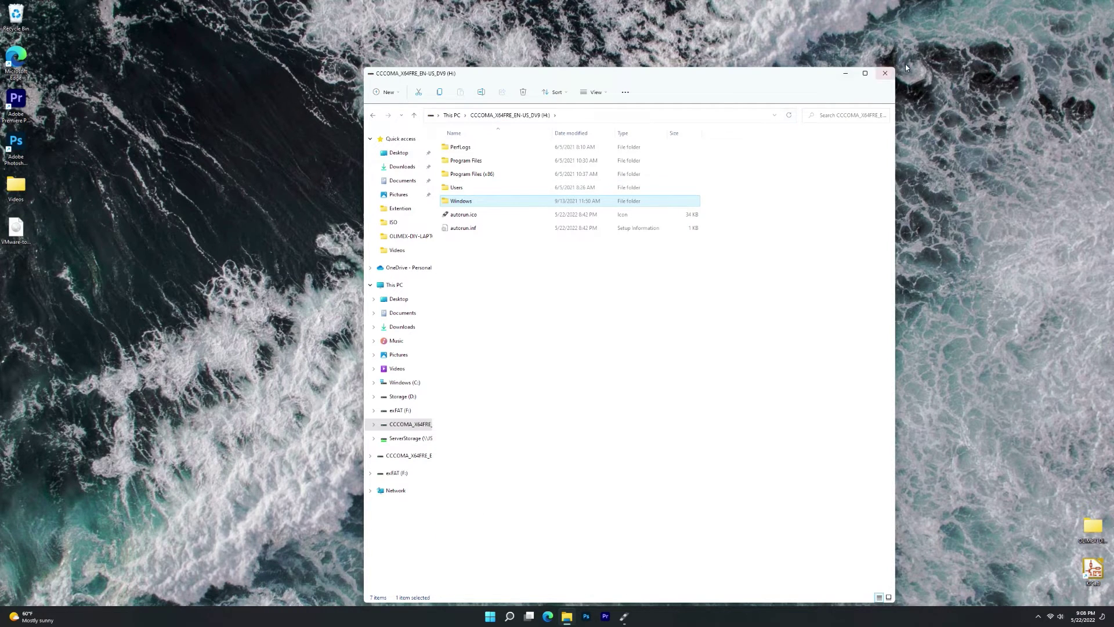
left_click(885, 73)
Restart the PC and boot from the SanDisk Cruzer Glide Windows Boot Manager entry
key("alt+F4")
key("alt+F4")
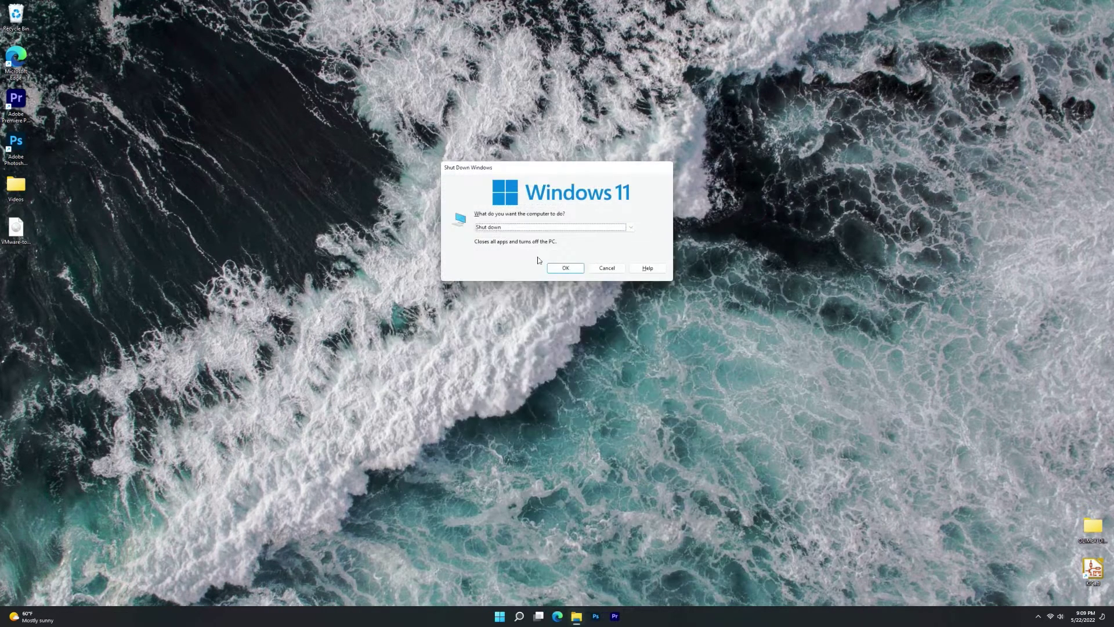
left_click(538, 228)
left_click(532, 262)
left_click(565, 268)
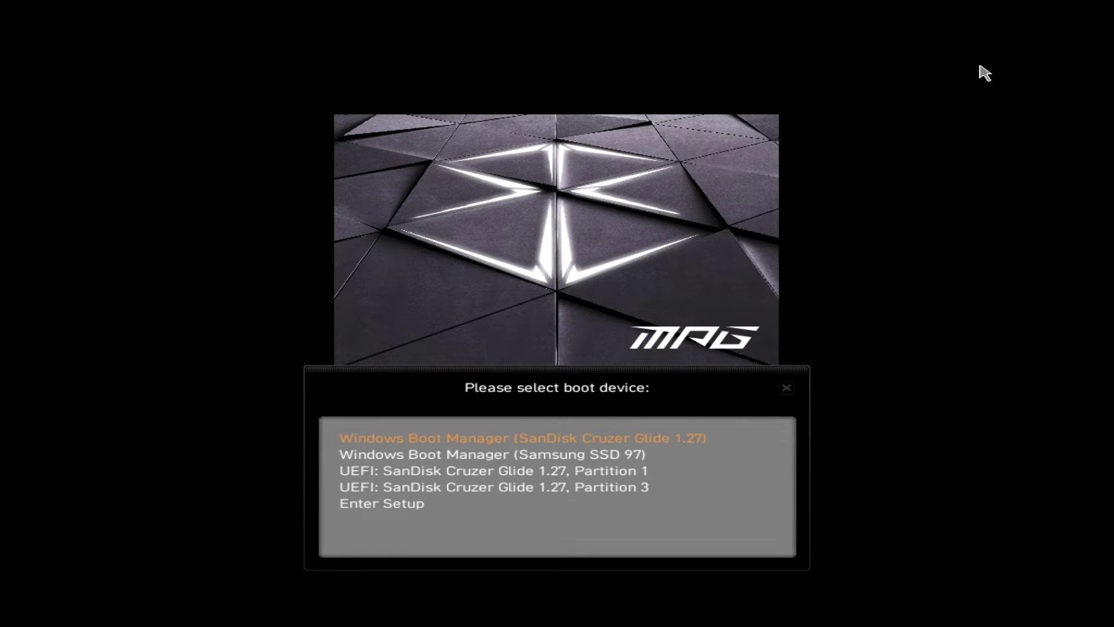
key("Down")
key("Down")
key("Up")
key("Up")
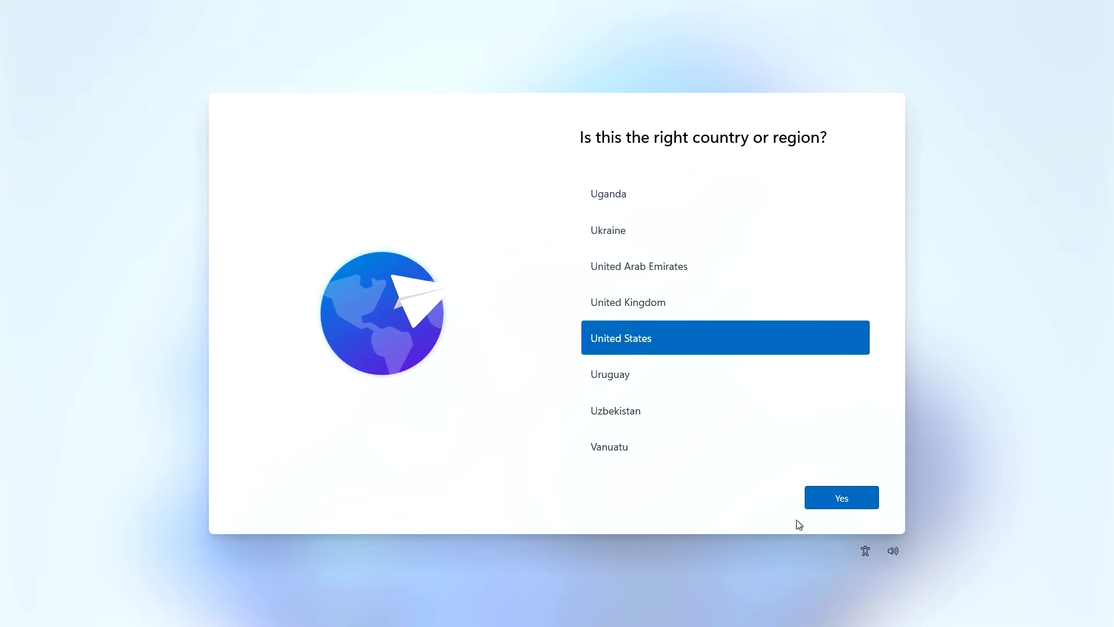
Confirm United States as the region and US as the keyboard layout
left_click(841, 497)
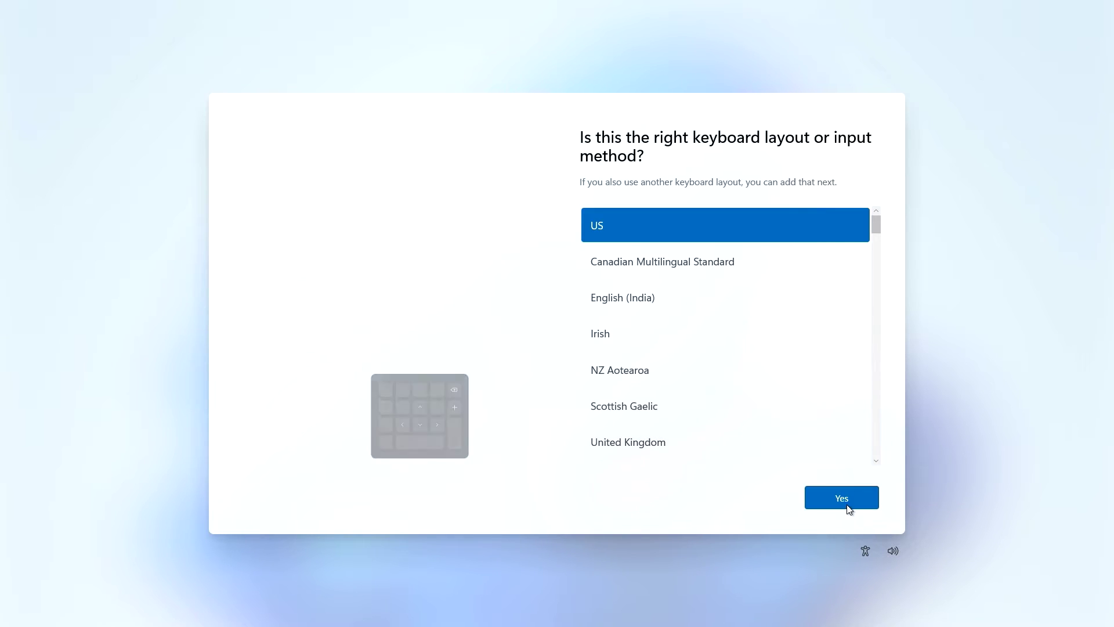
key("Return")
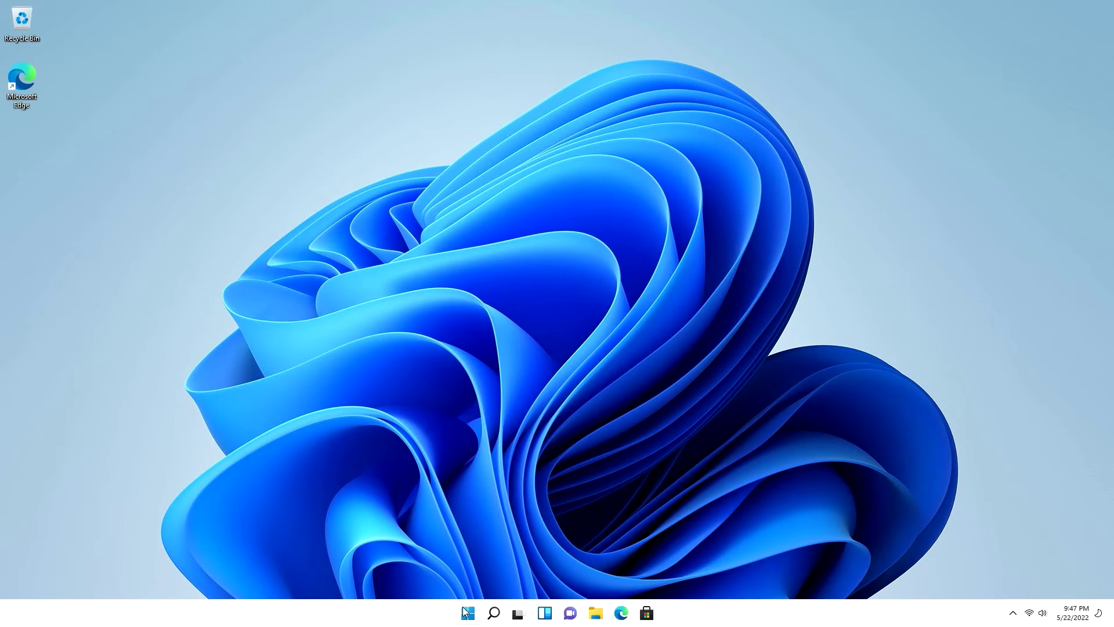
left_click(467, 612)
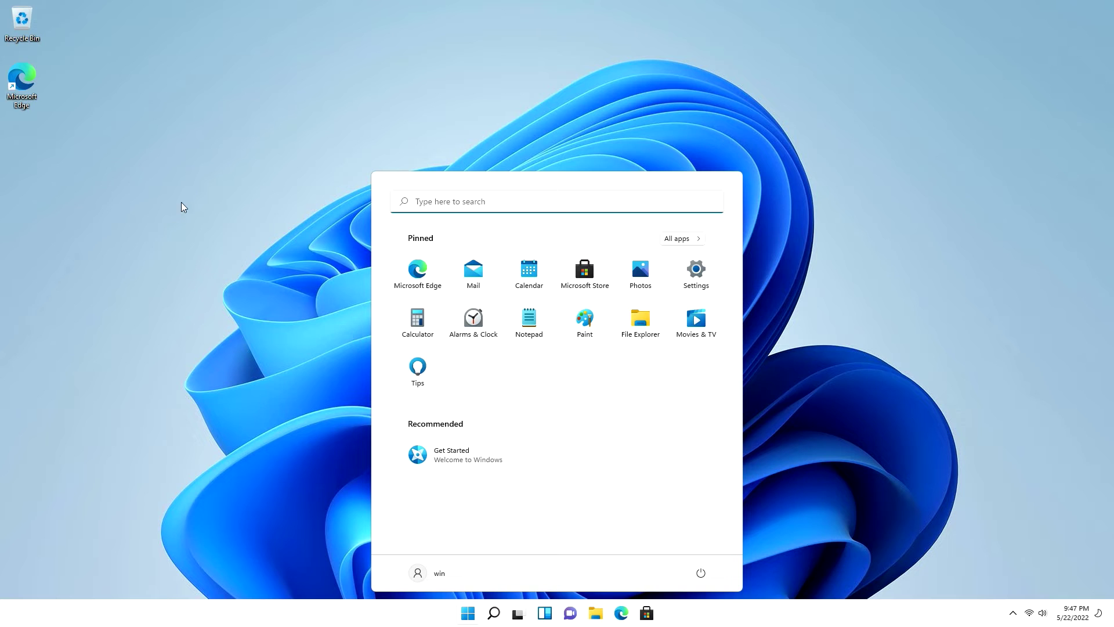
left_click(477, 617)
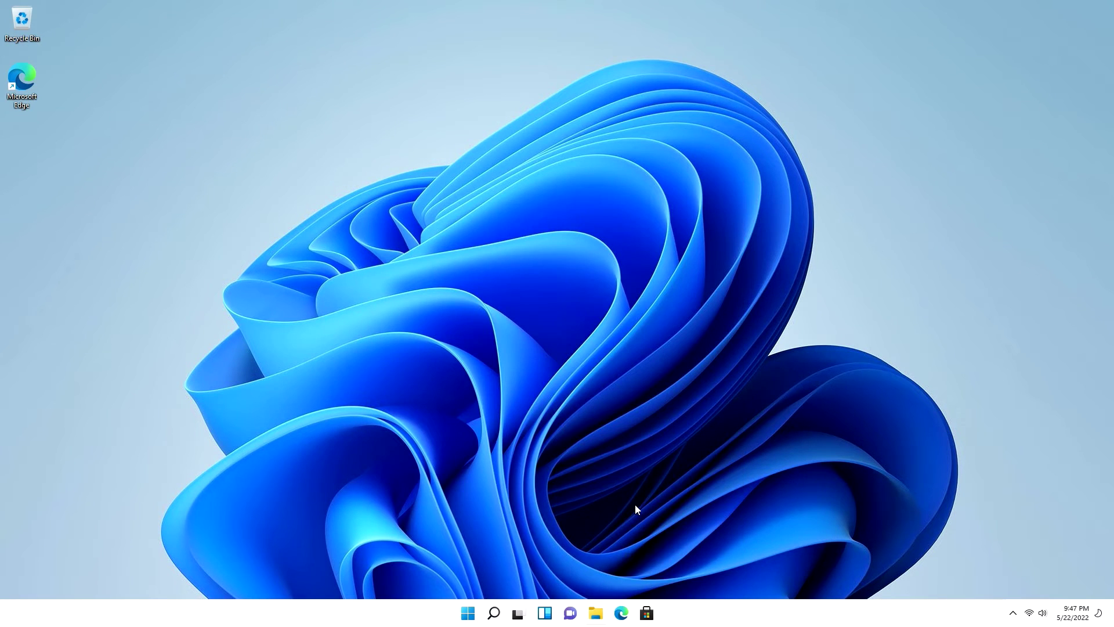
left_click(596, 614)
left_click(464, 618)
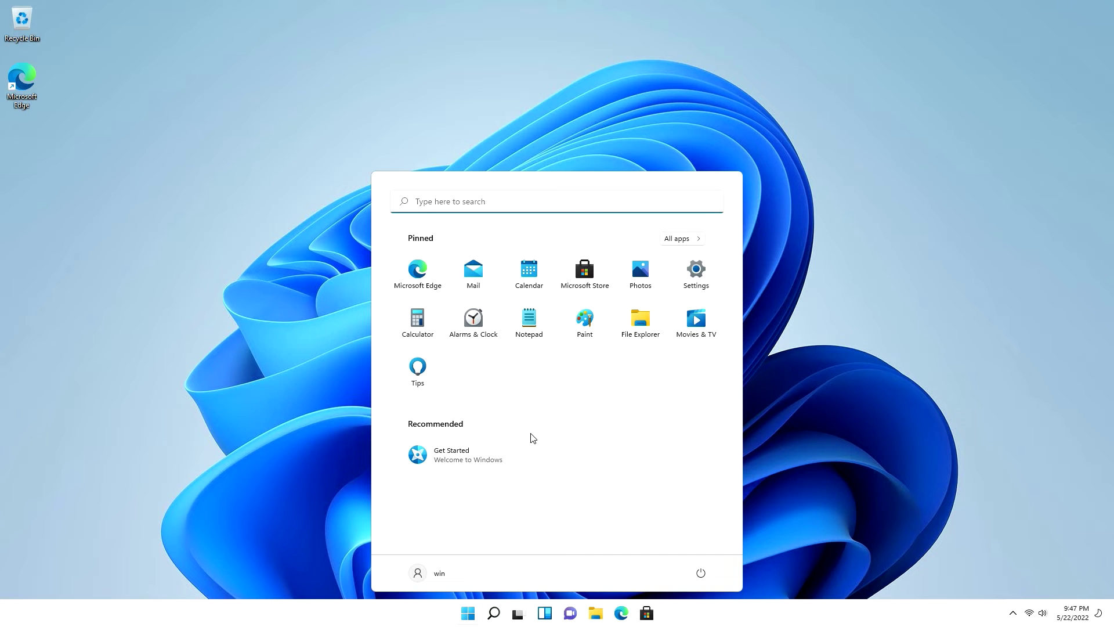
key("super")
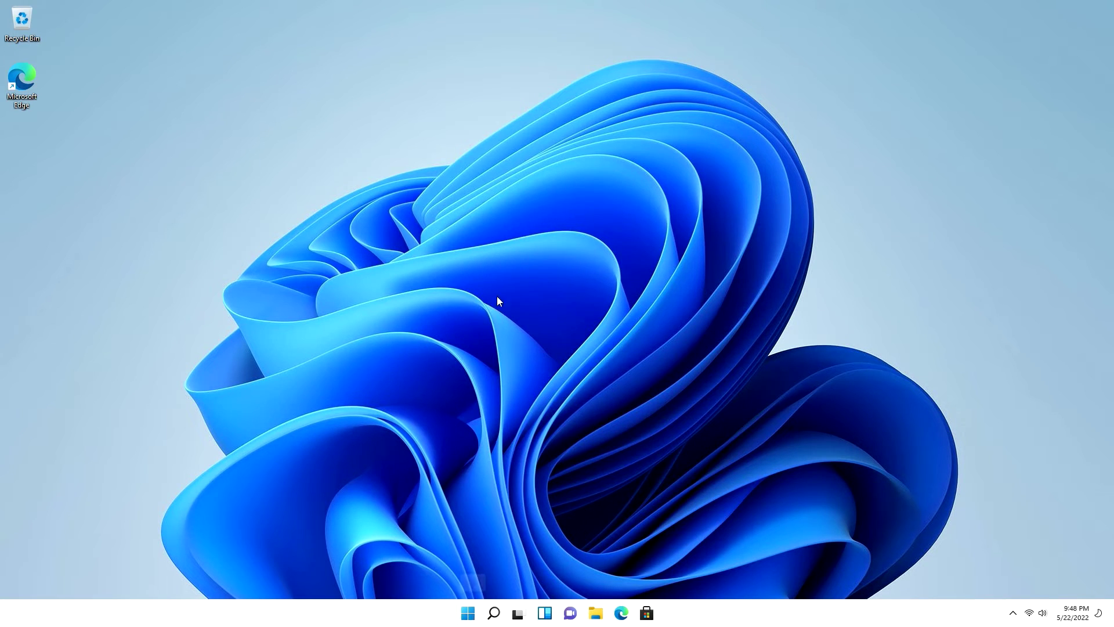
right_click(462, 615)
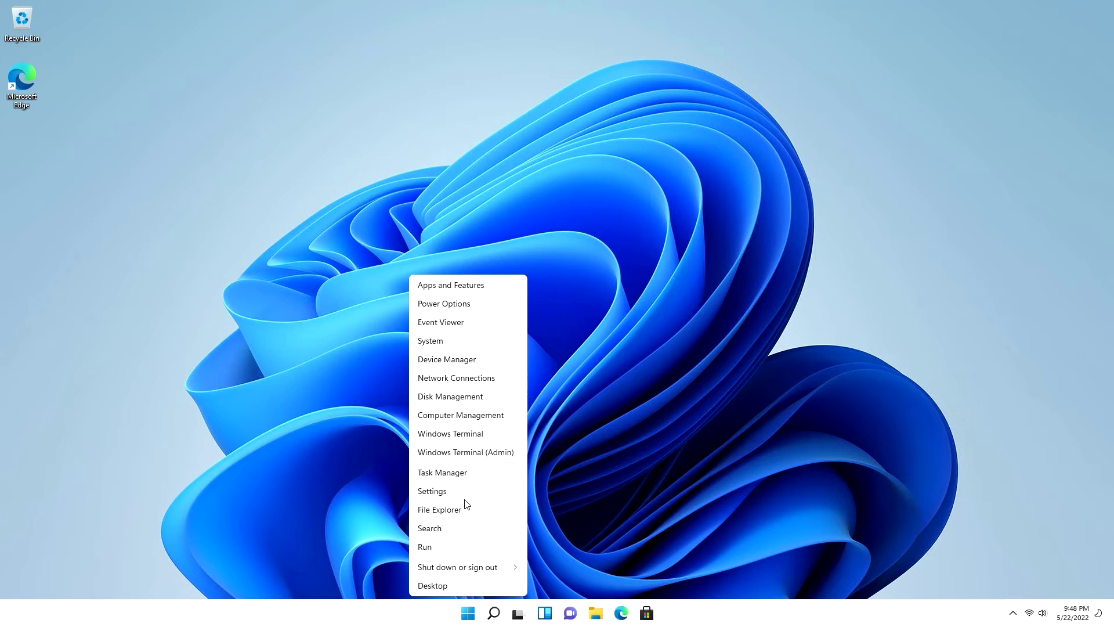
Open Task Manager and File Explorer, view This PC with the USB as C:, then minimize Explorer
left_click(462, 480)
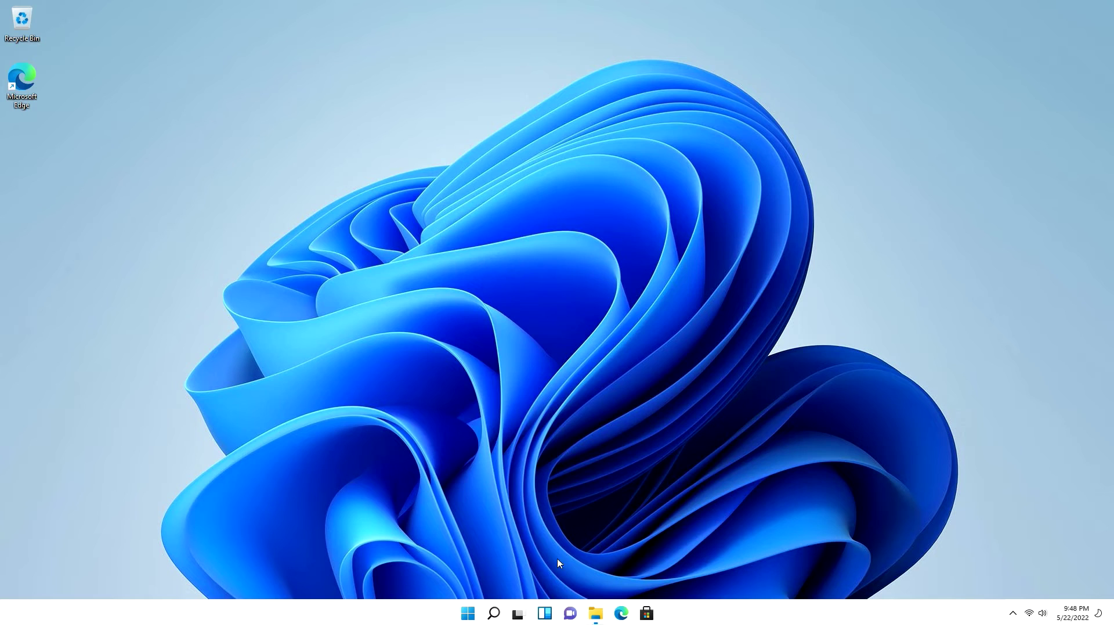
key("super+e")
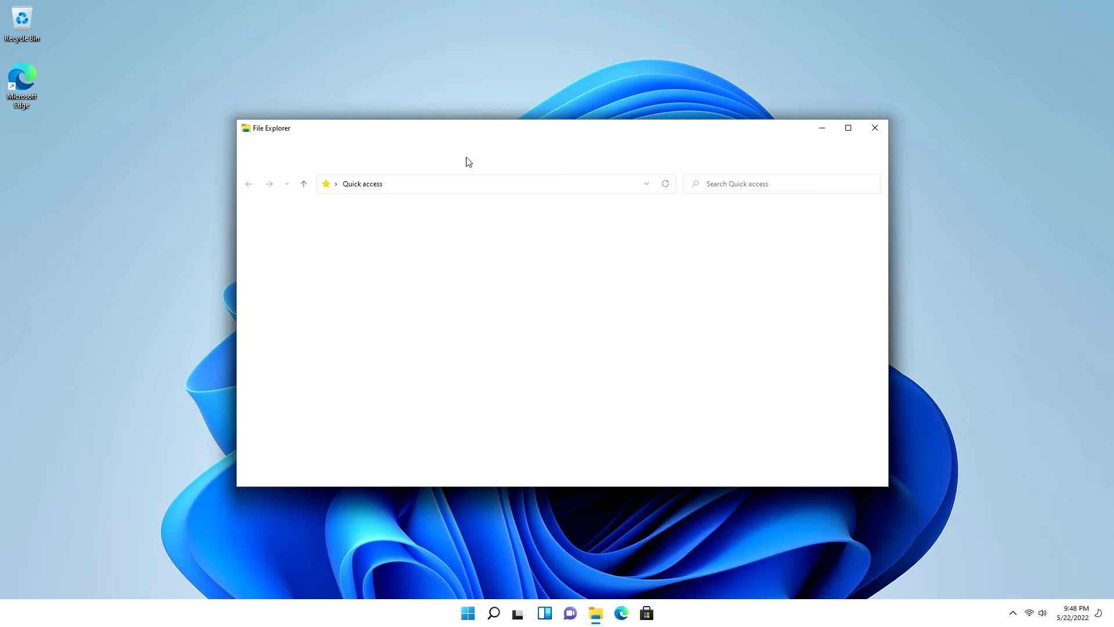
key("ctrl+shift+Escape")
left_click(272, 331)
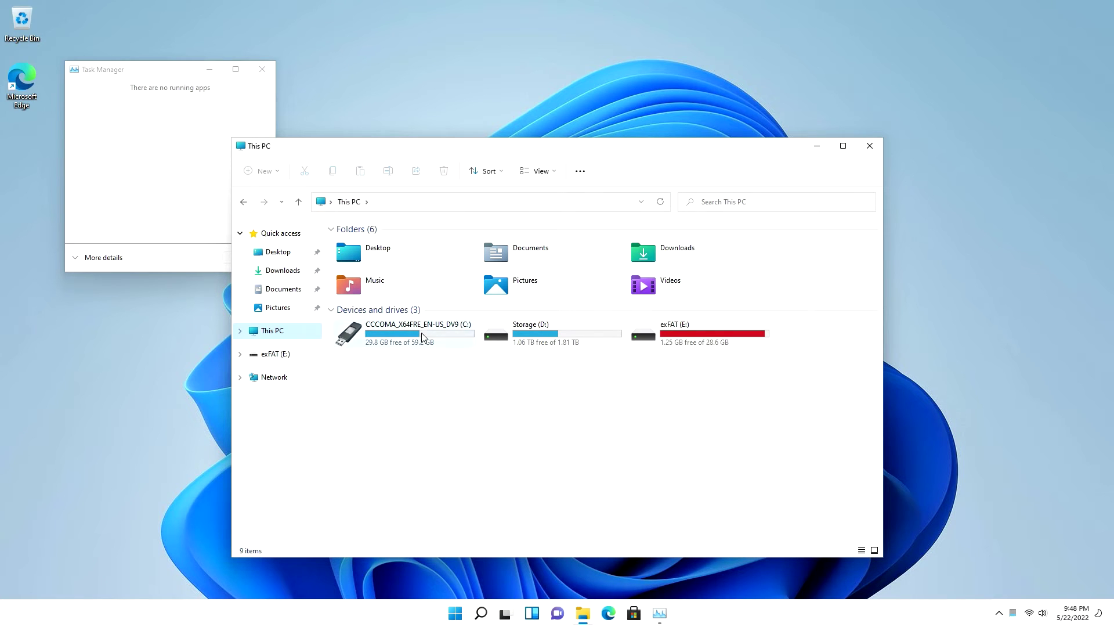
left_click(817, 146)
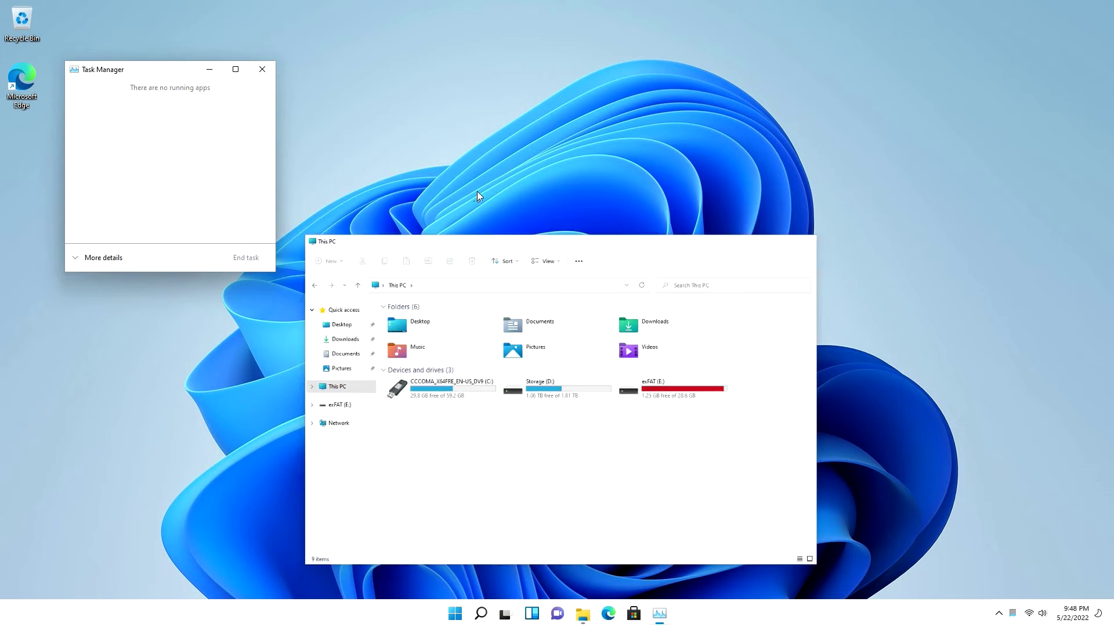
left_click(88, 257)
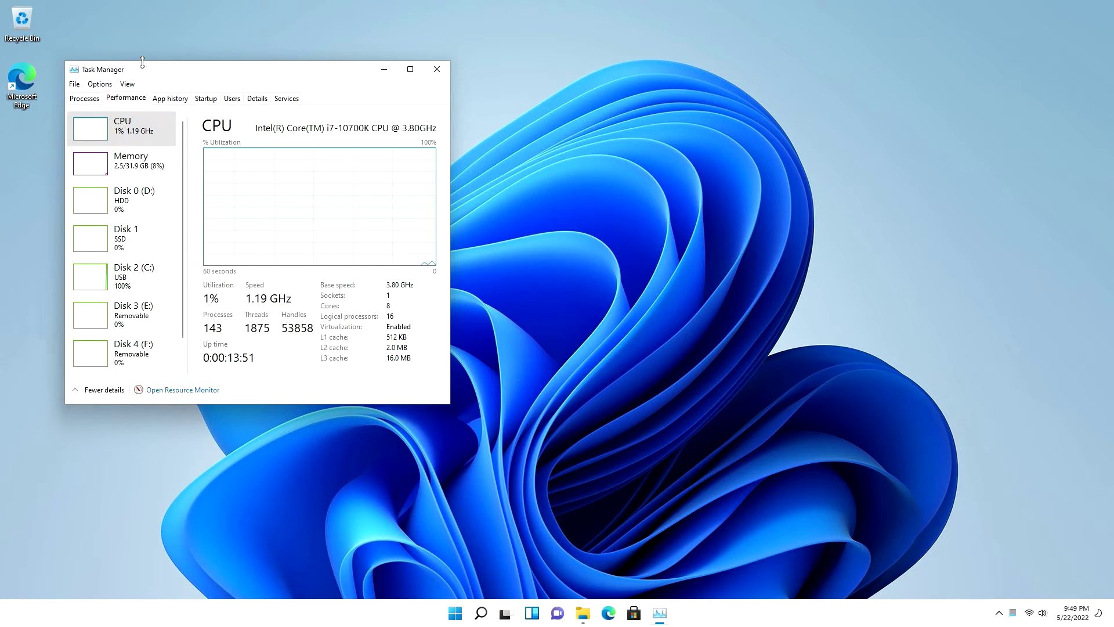
Inspect the USB Disk 2 (C:) graph at 100% active time, then switch to the Processes list
left_click(135, 285)
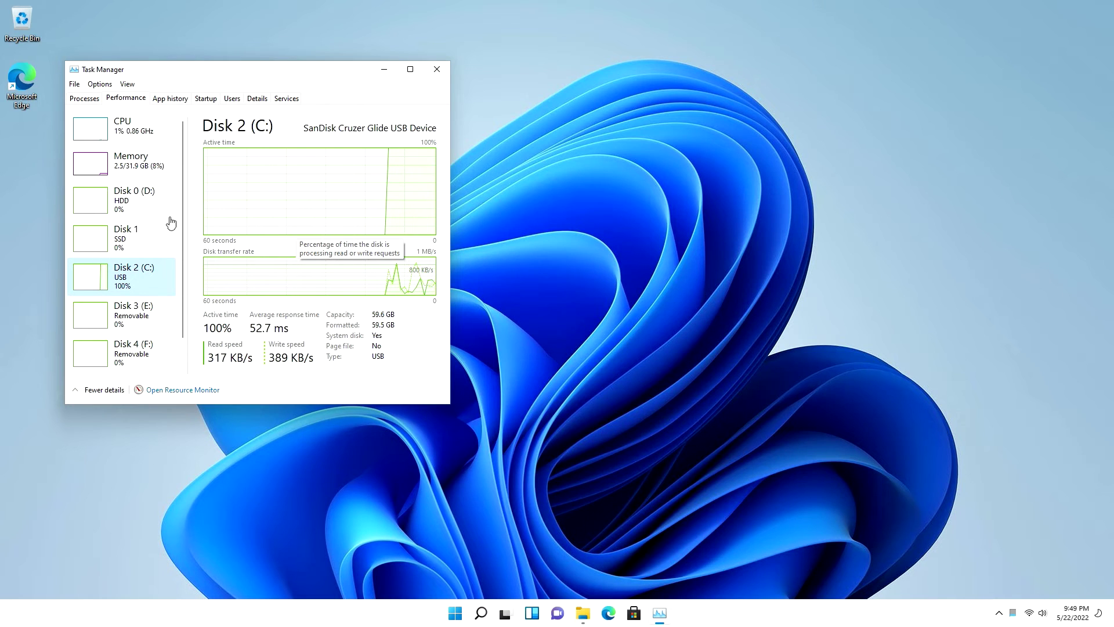
scroll(182, 224, "down", 1)
scroll(148, 238, "up", 1)
scroll(148, 238, "down", 1)
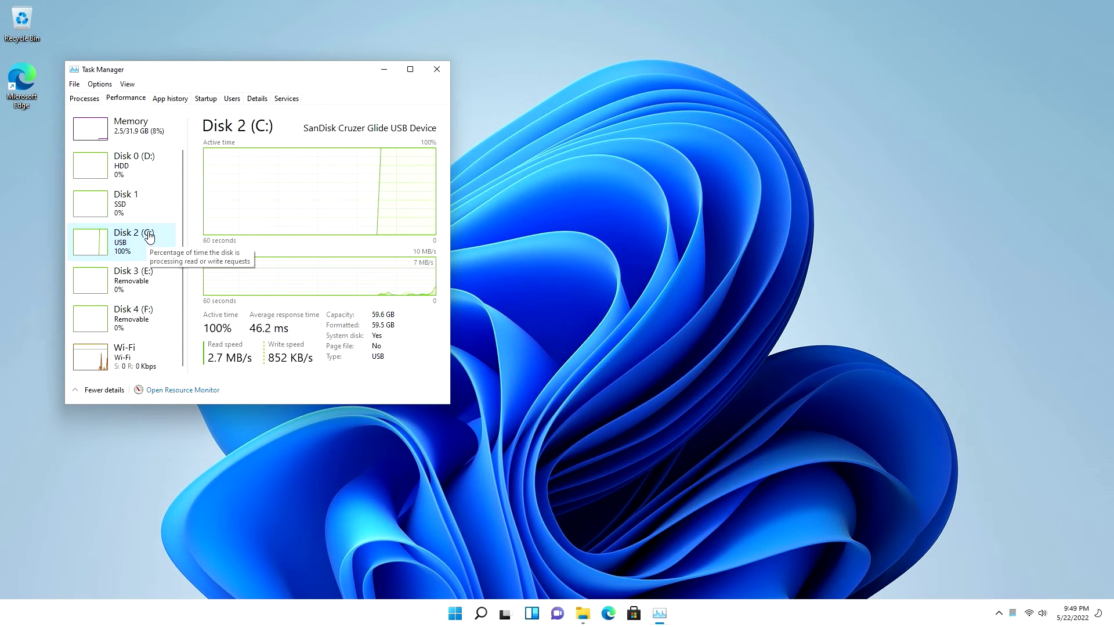
scroll(156, 287, "up", 1)
left_click(95, 97)
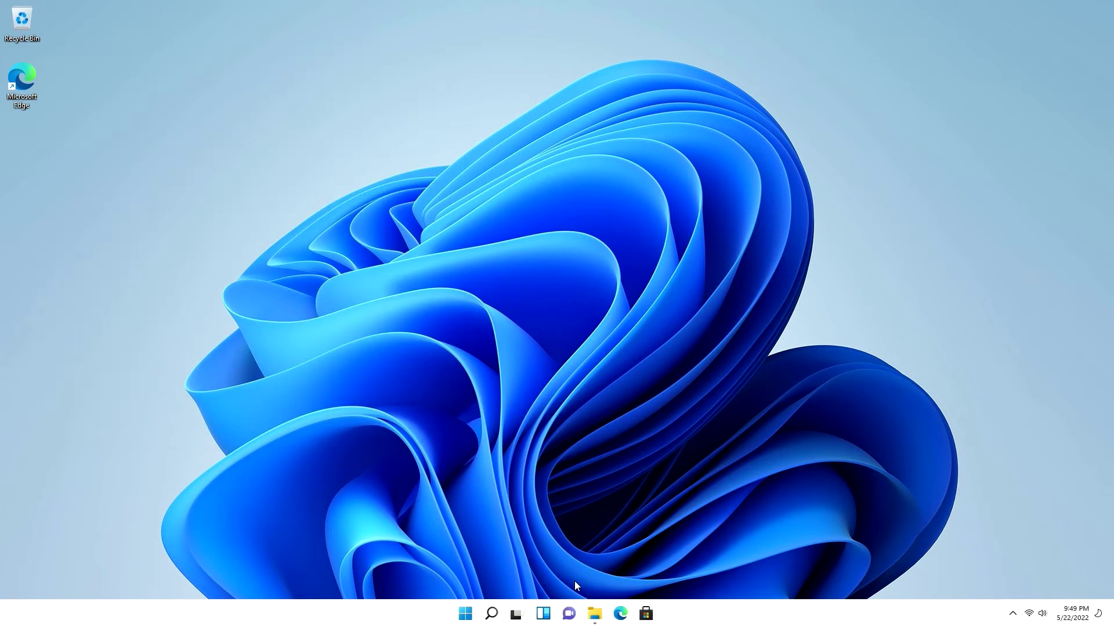
left_click(474, 614)
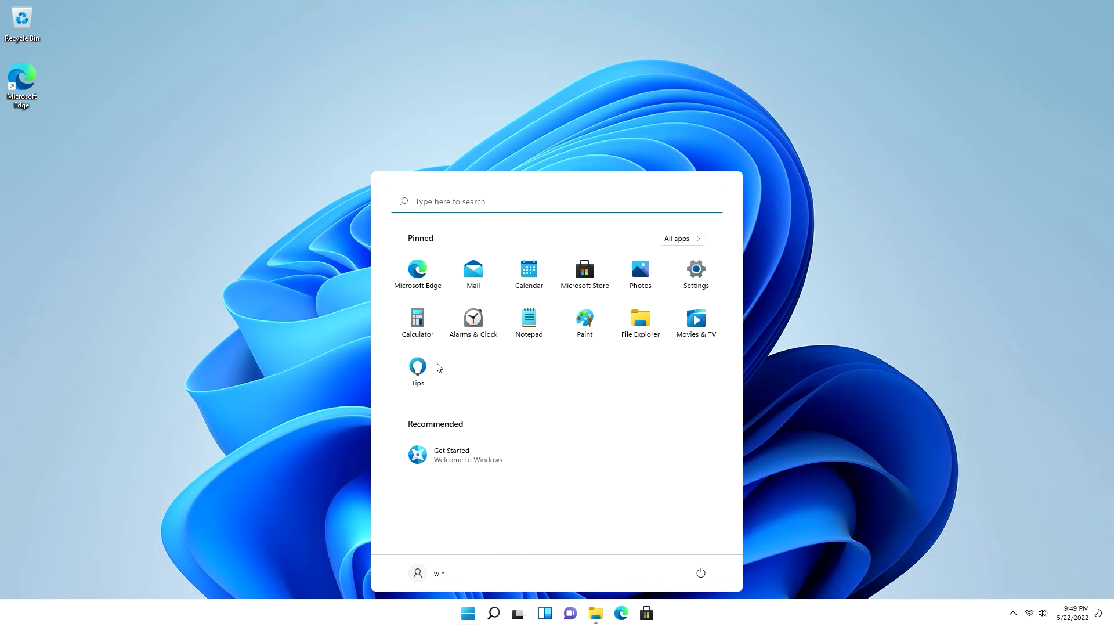
Launch Settings from Start, run a Windows Update check, then close Settings
left_click(363, 204)
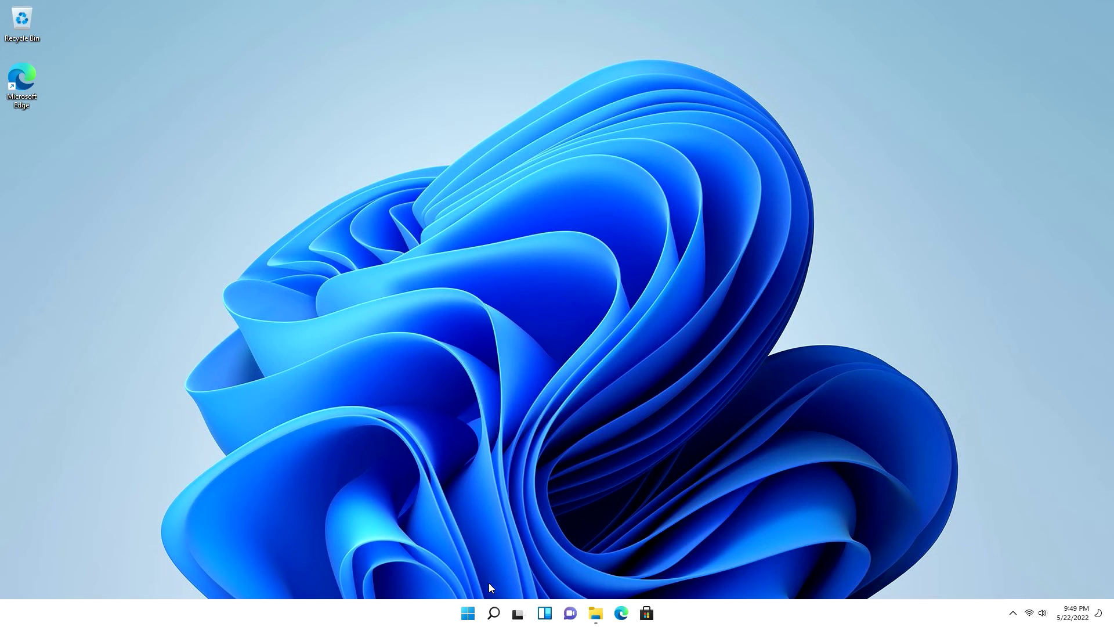
left_click(468, 613)
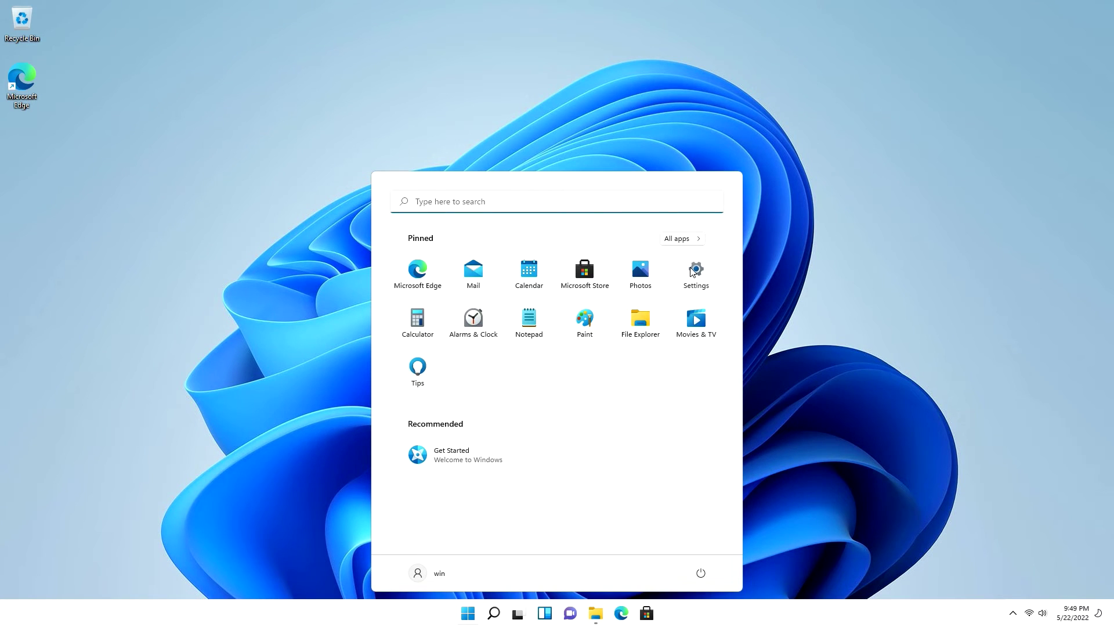
left_click(464, 330)
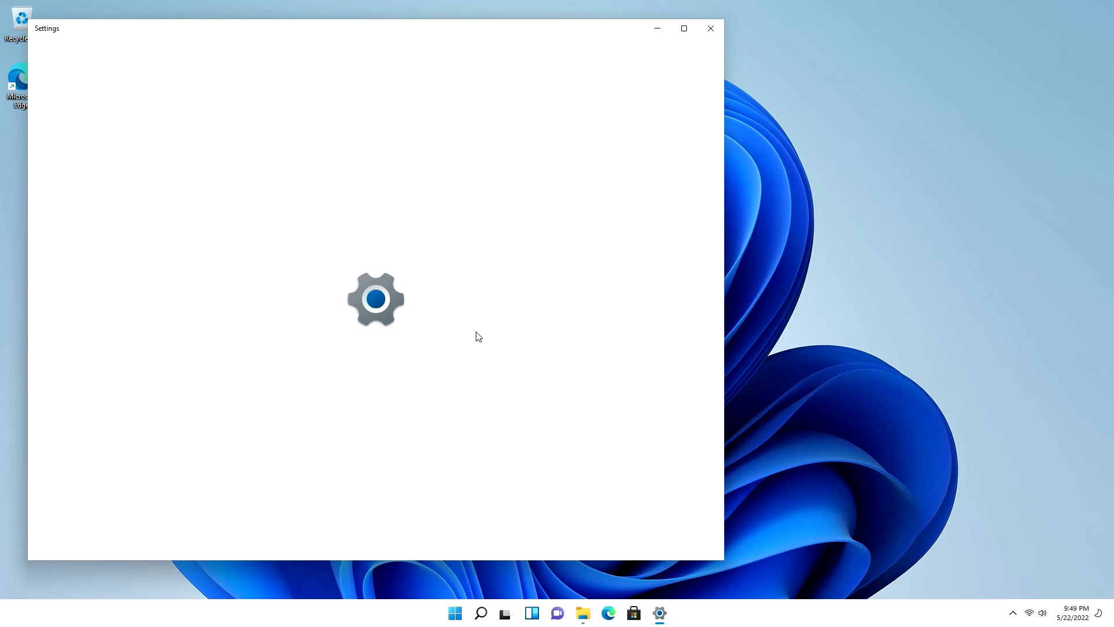
left_click_drag(199, 28, 366, 46)
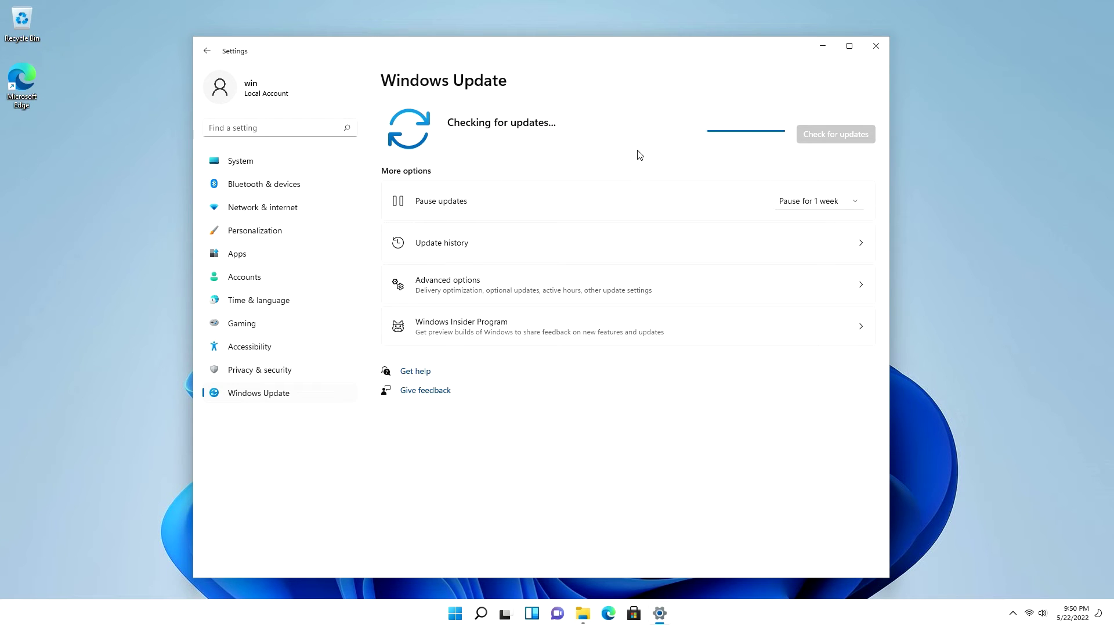
key("alt+F4")
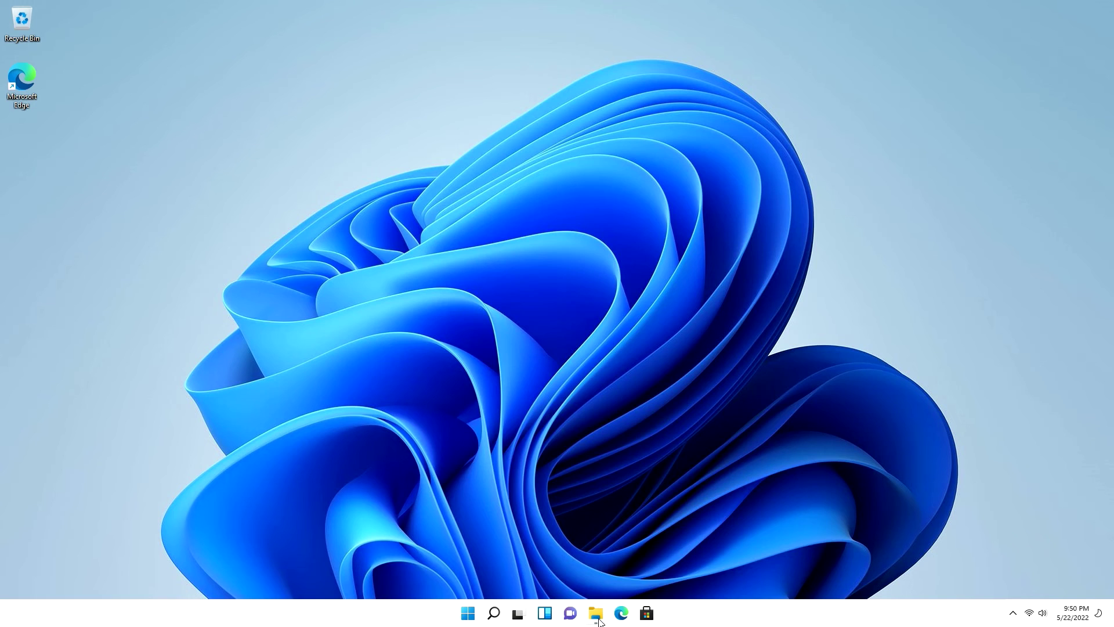
Open a File Explorer window, reposition it, then close it
left_click(596, 614)
left_click_drag(810, 167, 951, 151)
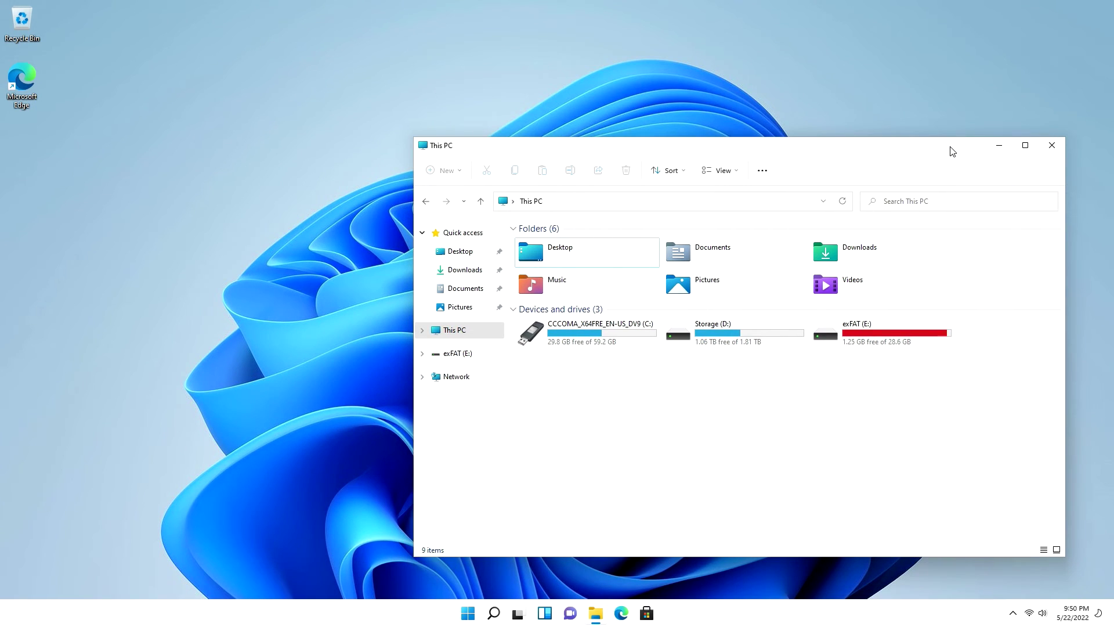
left_click_drag(952, 151, 827, 186)
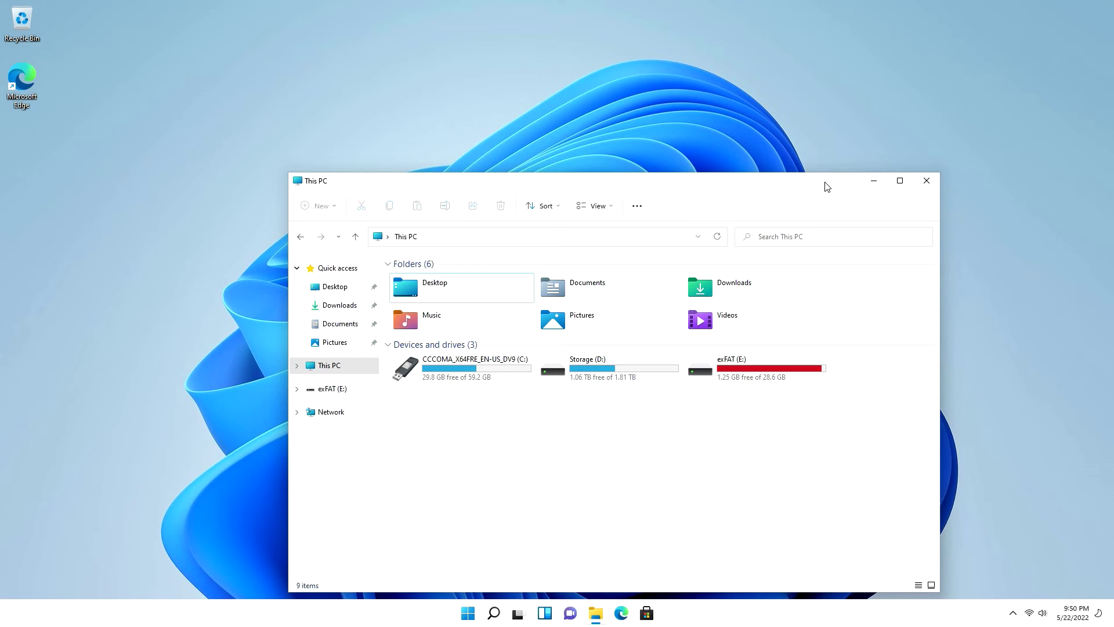
left_click(927, 180)
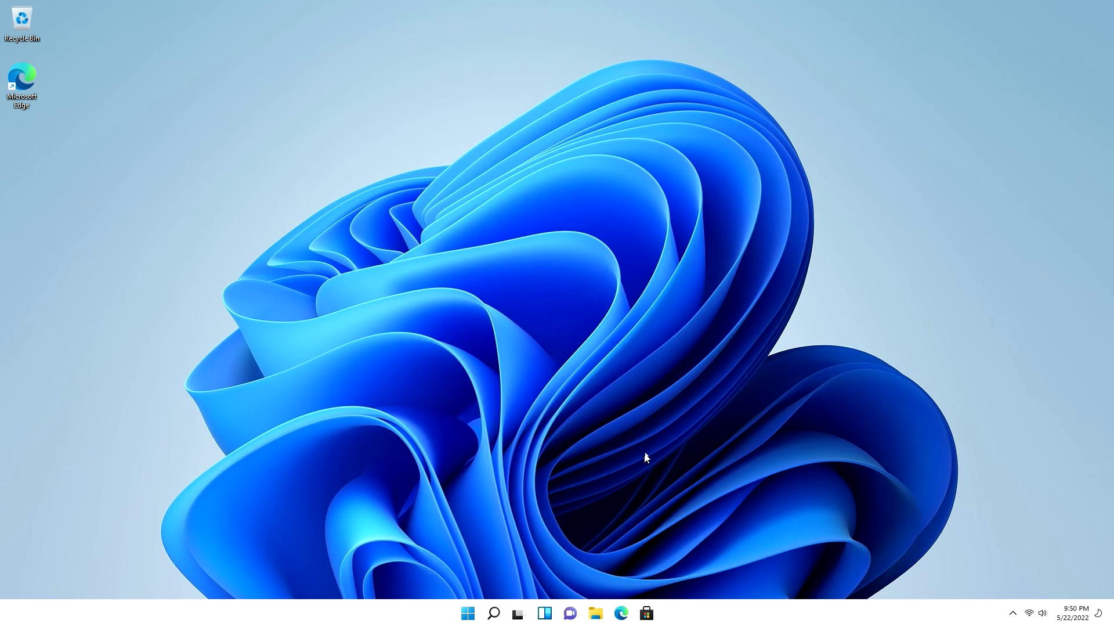
Relaunch File Explorer on This PC, select the C: drive and refresh the view
left_click(471, 613)
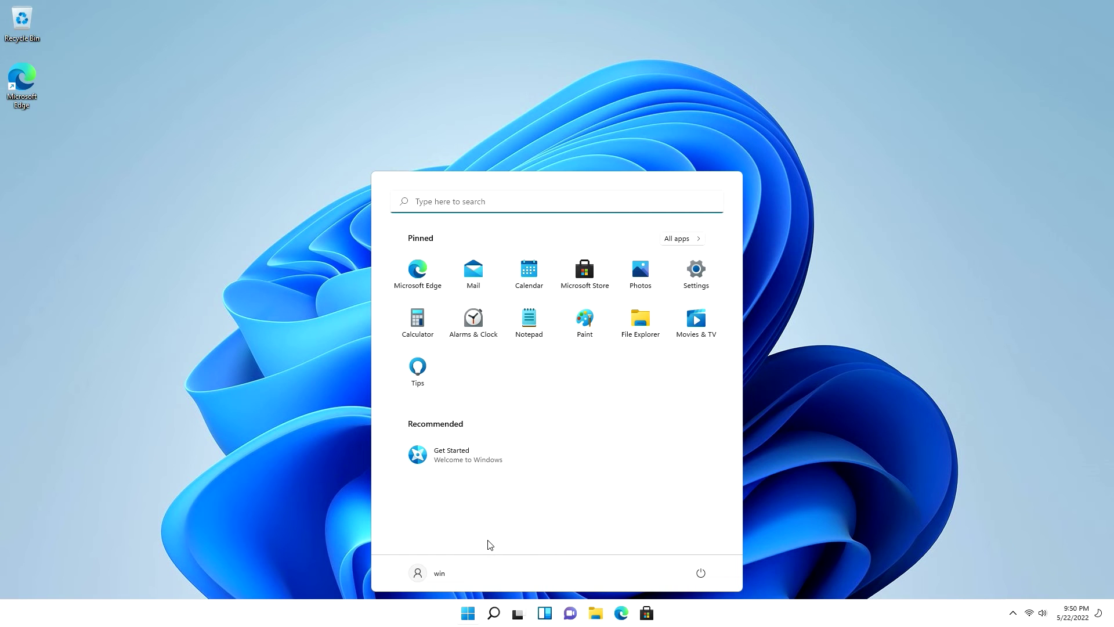
left_click(633, 325)
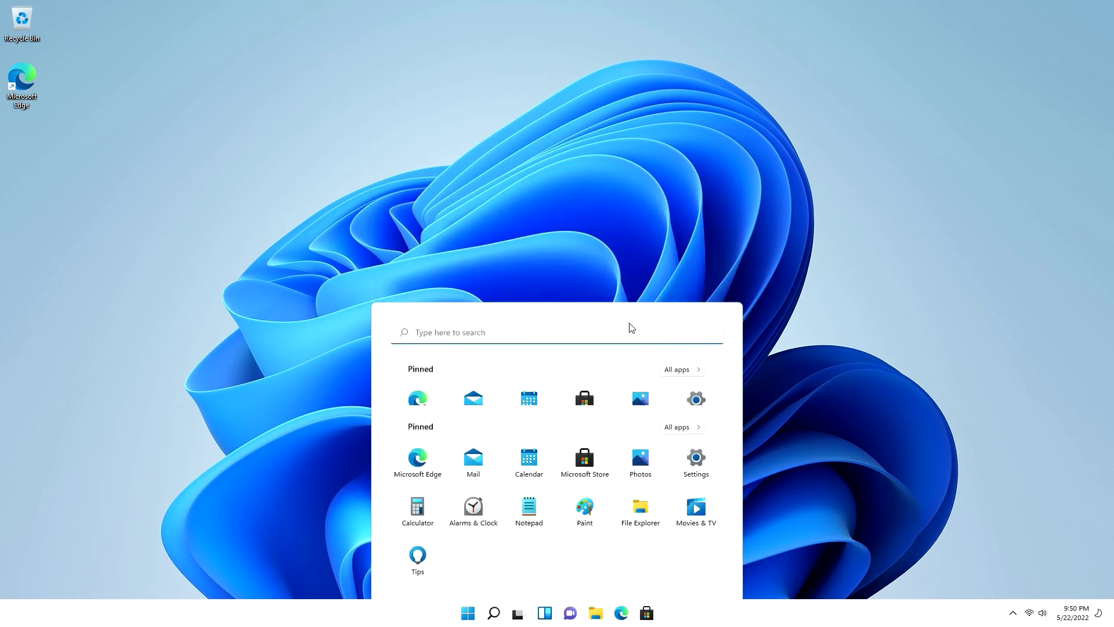
left_click(351, 371)
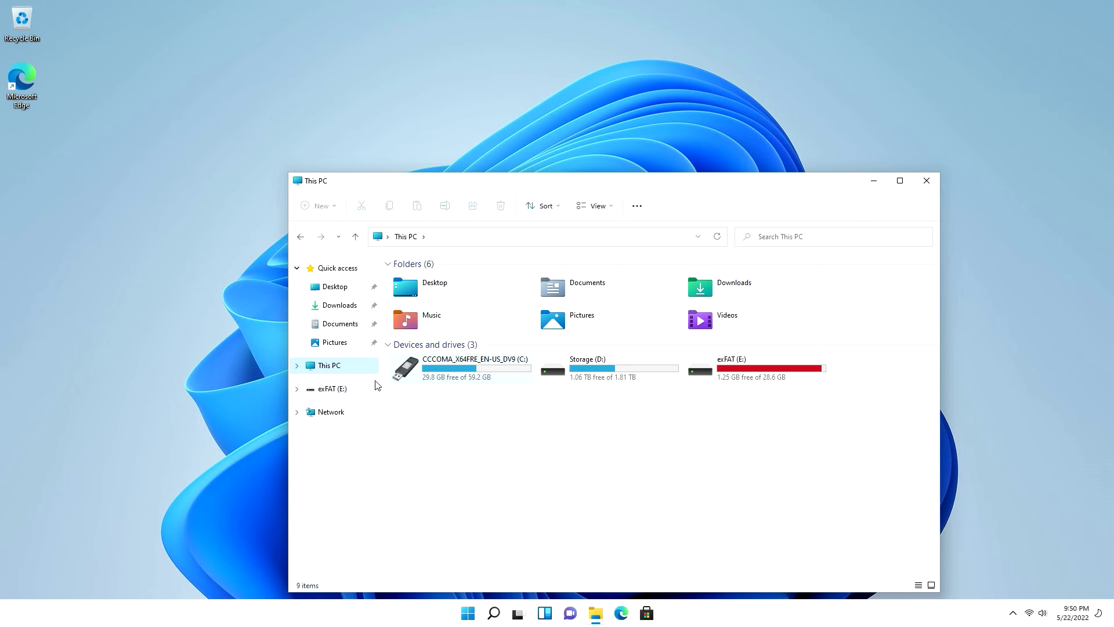
left_click(441, 357)
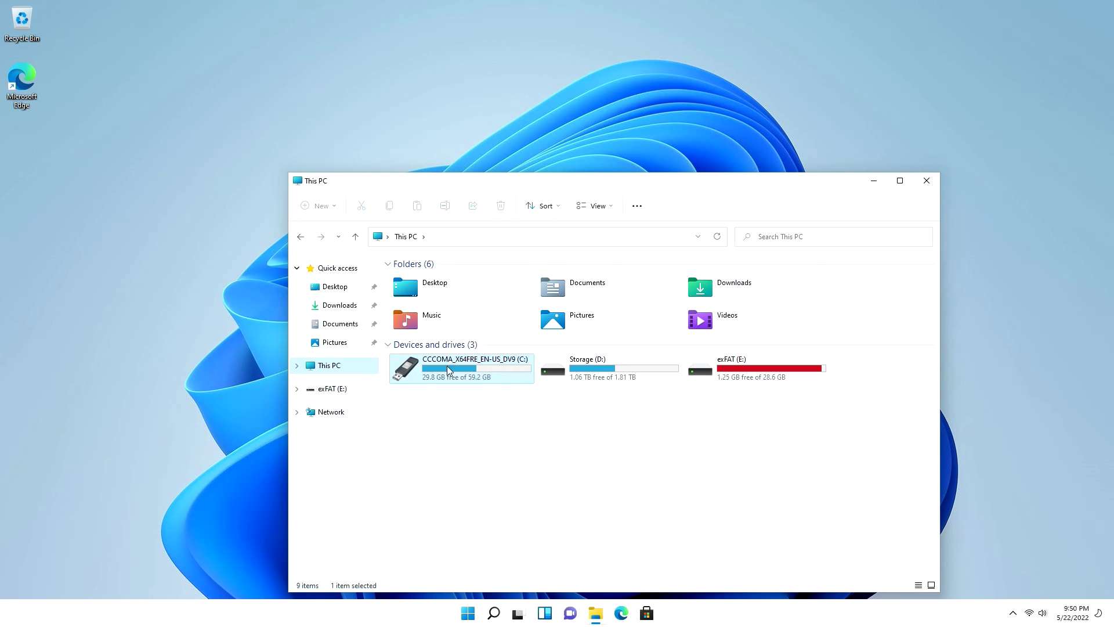
left_click(716, 238)
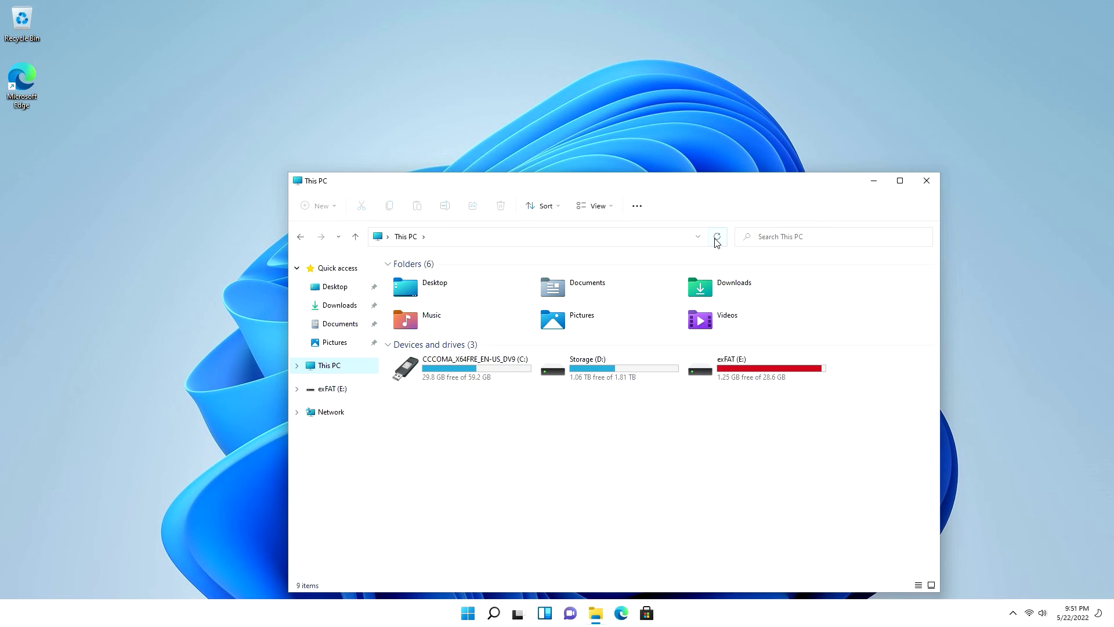
left_click_drag(769, 182, 781, 128)
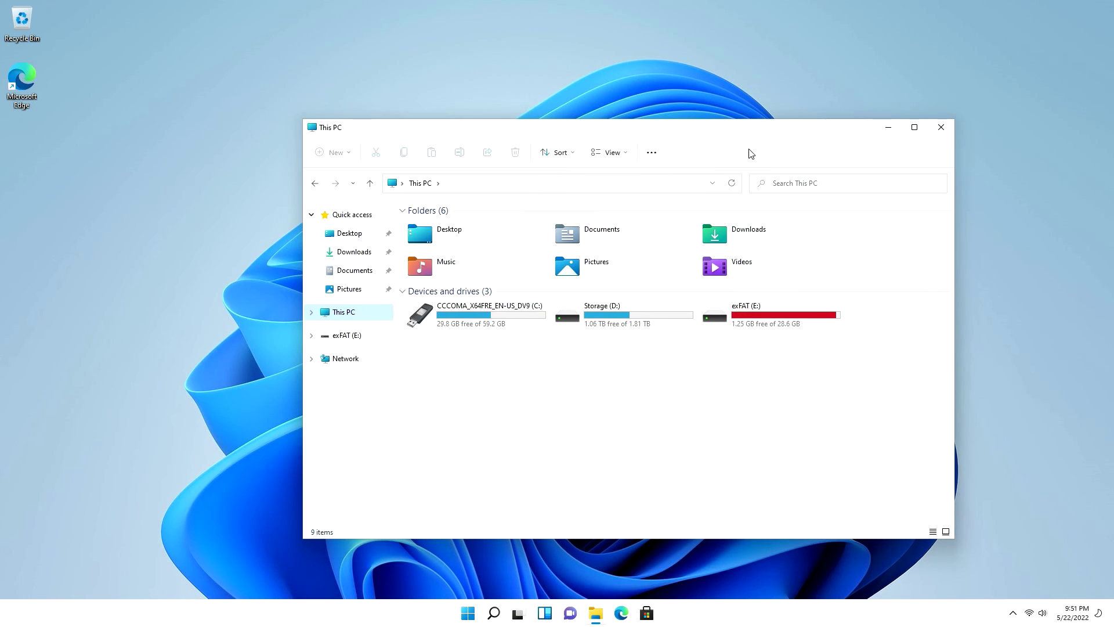
Refresh This PC again and retry the Start menu while Explorer hangs at 0 items
left_click(738, 183)
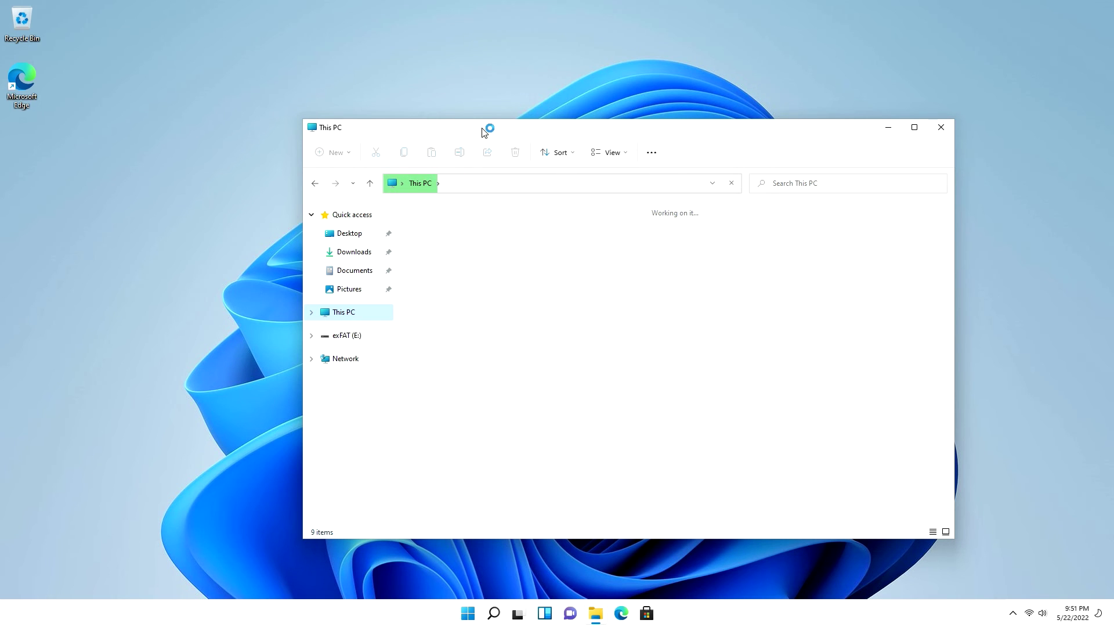
left_click_drag(482, 131, 453, 123)
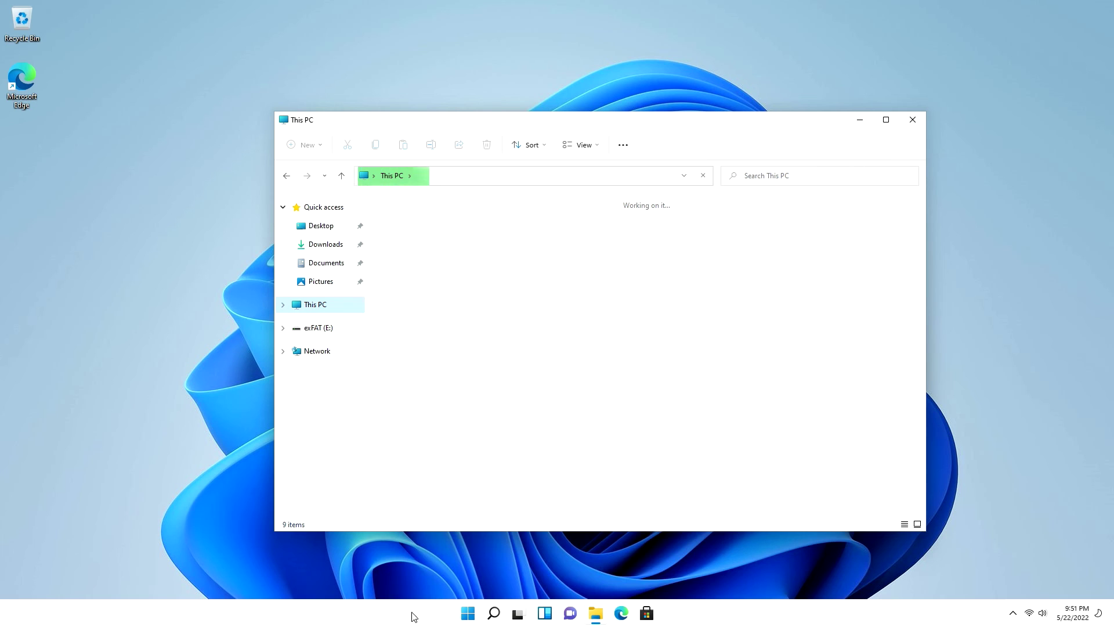
left_click(468, 613)
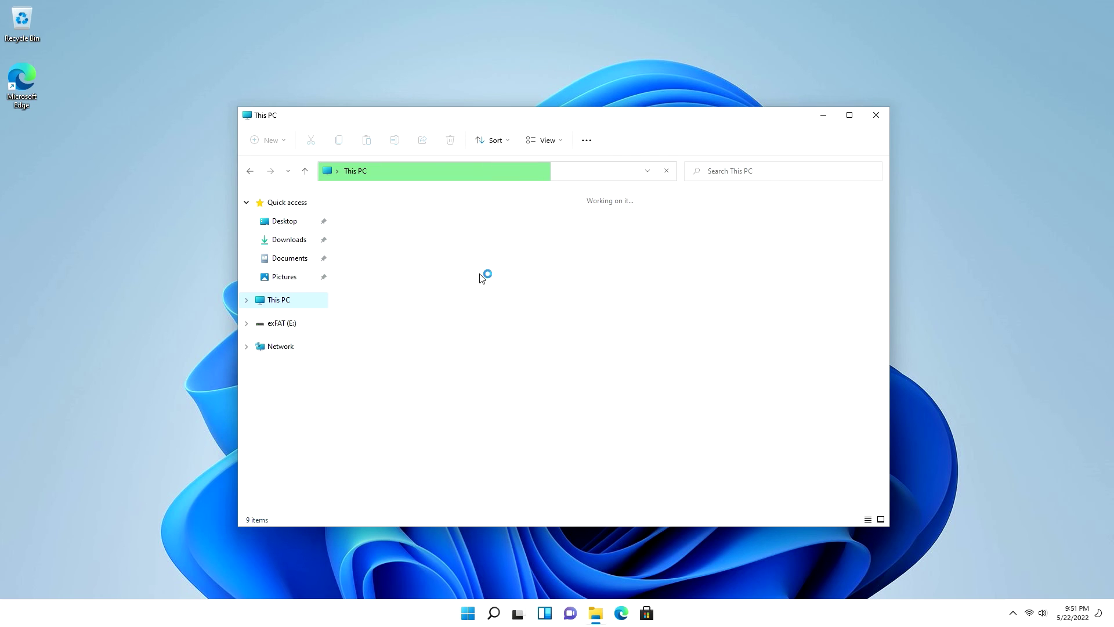
left_click(473, 614)
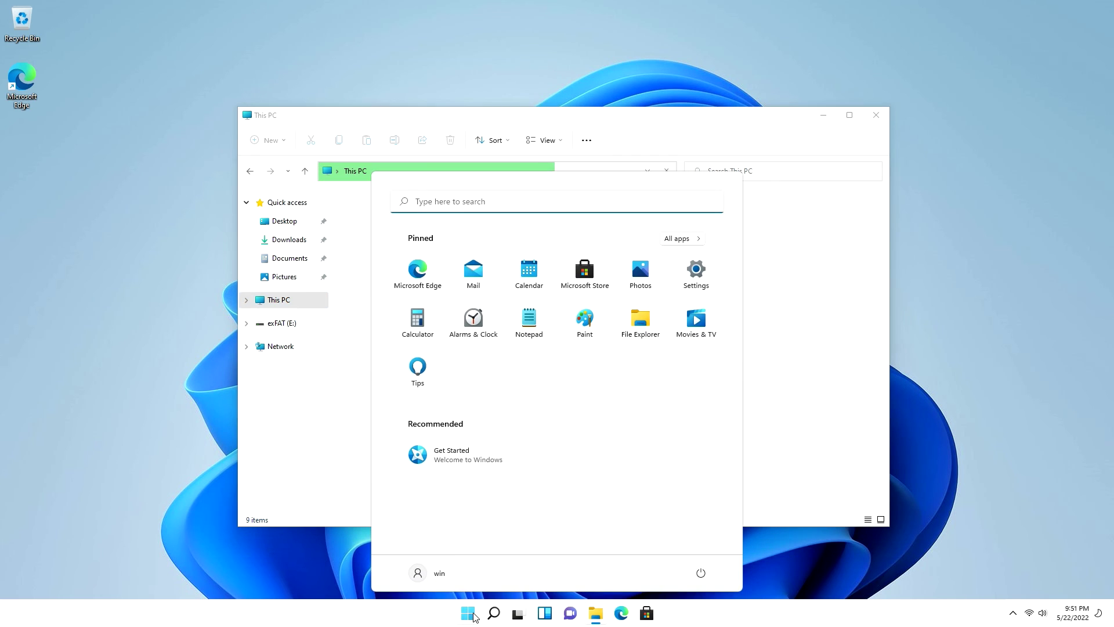
left_click(285, 300)
left_click(306, 373)
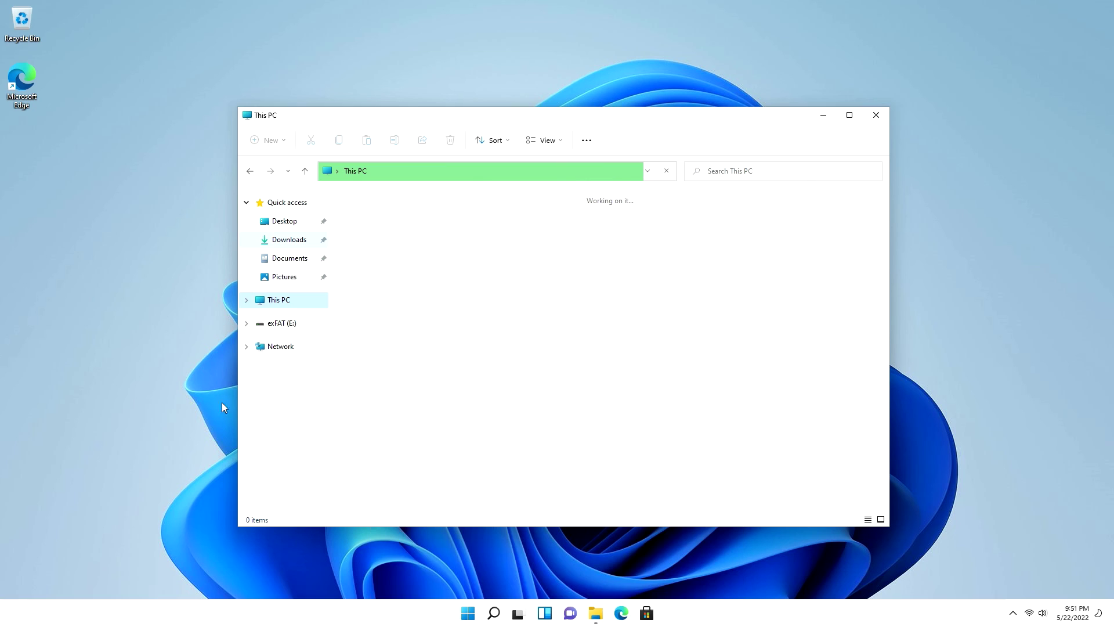
left_click(477, 620)
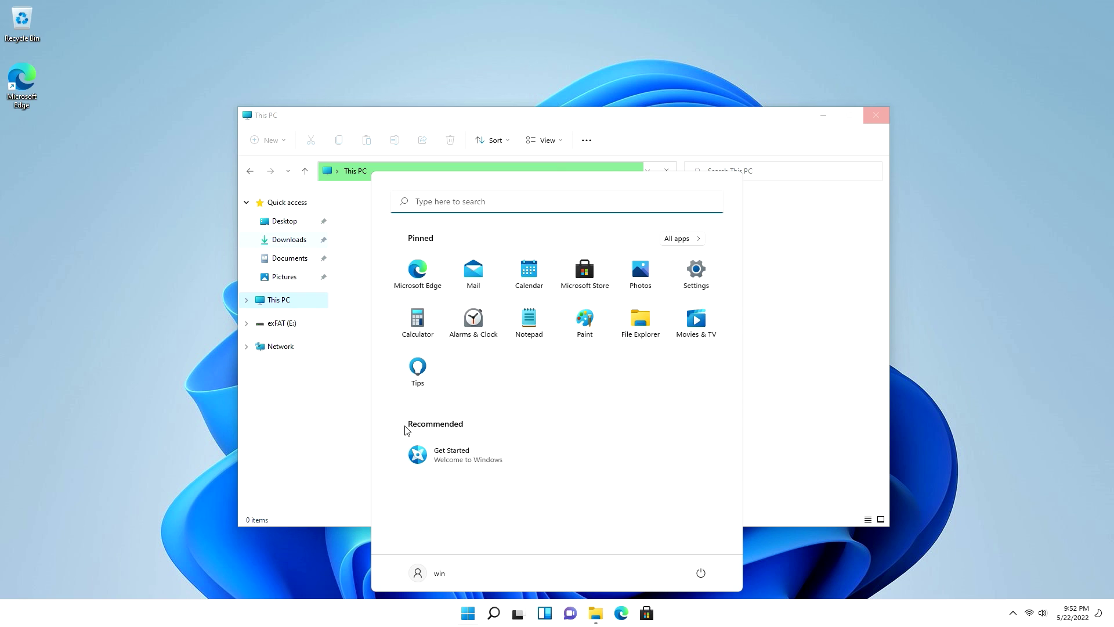
key("super+i")
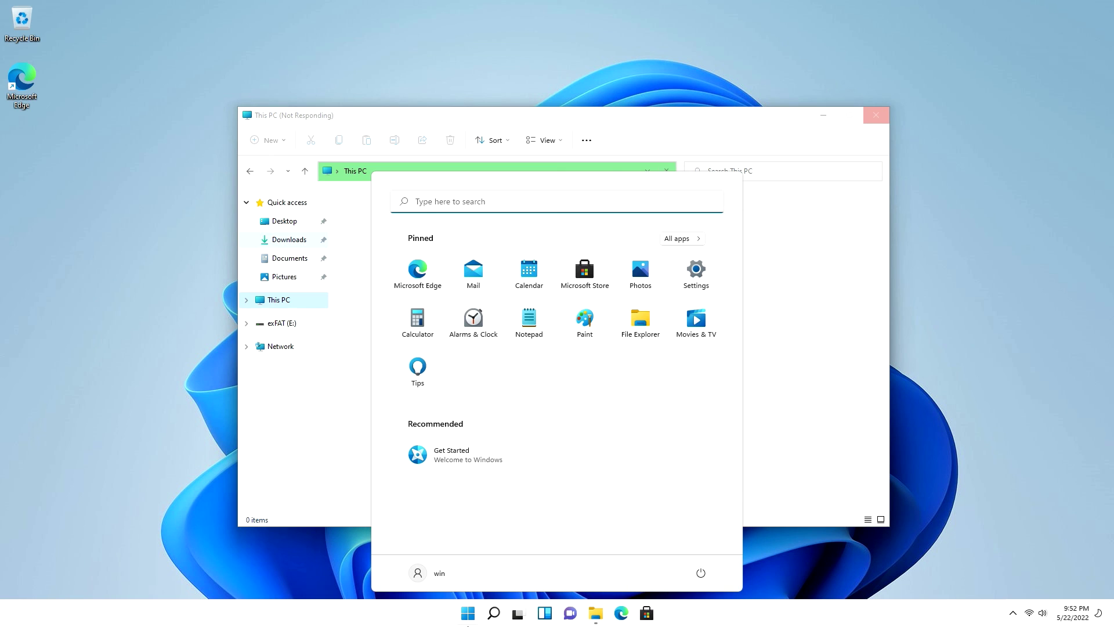
Close Settings and open the C: drive in the recovered Explorer to list its 7 items
key("super+a")
left_click(469, 618)
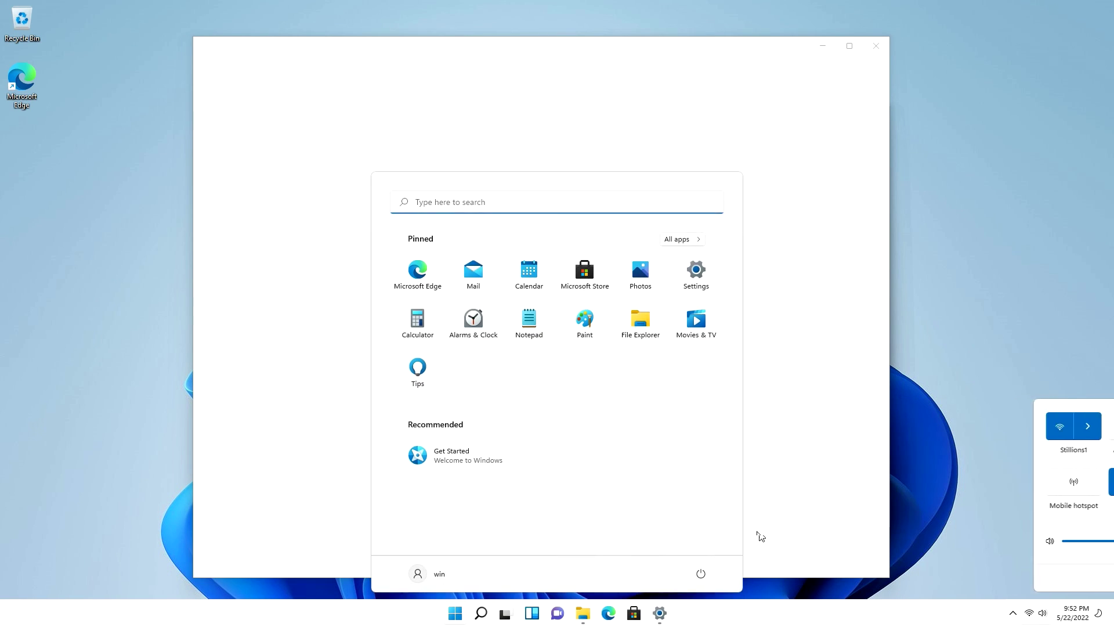
left_click(932, 549)
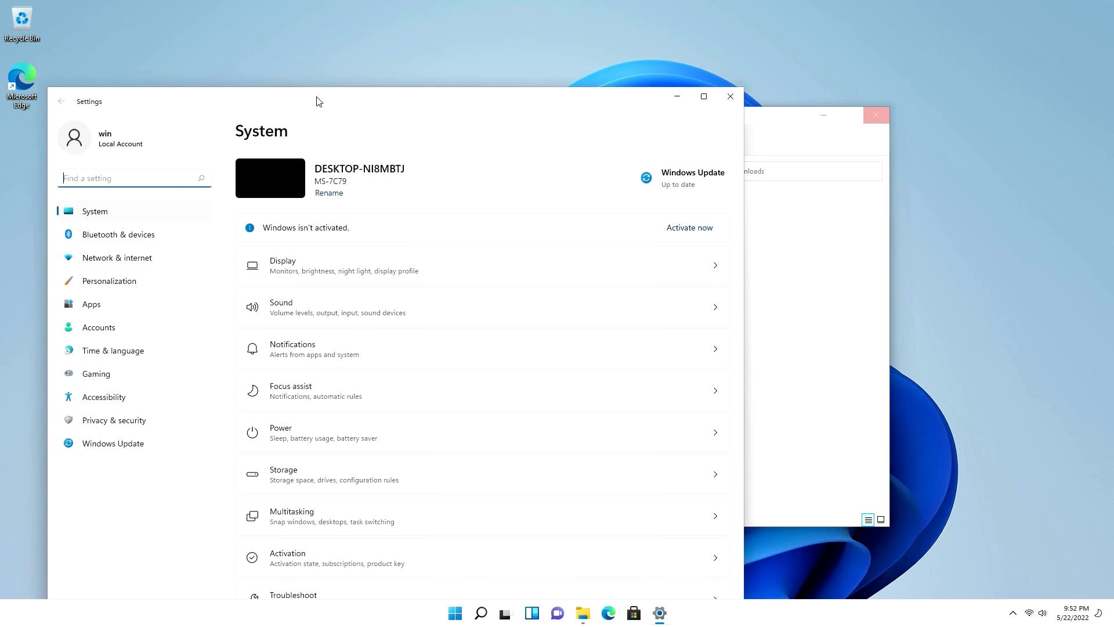
left_click(879, 80)
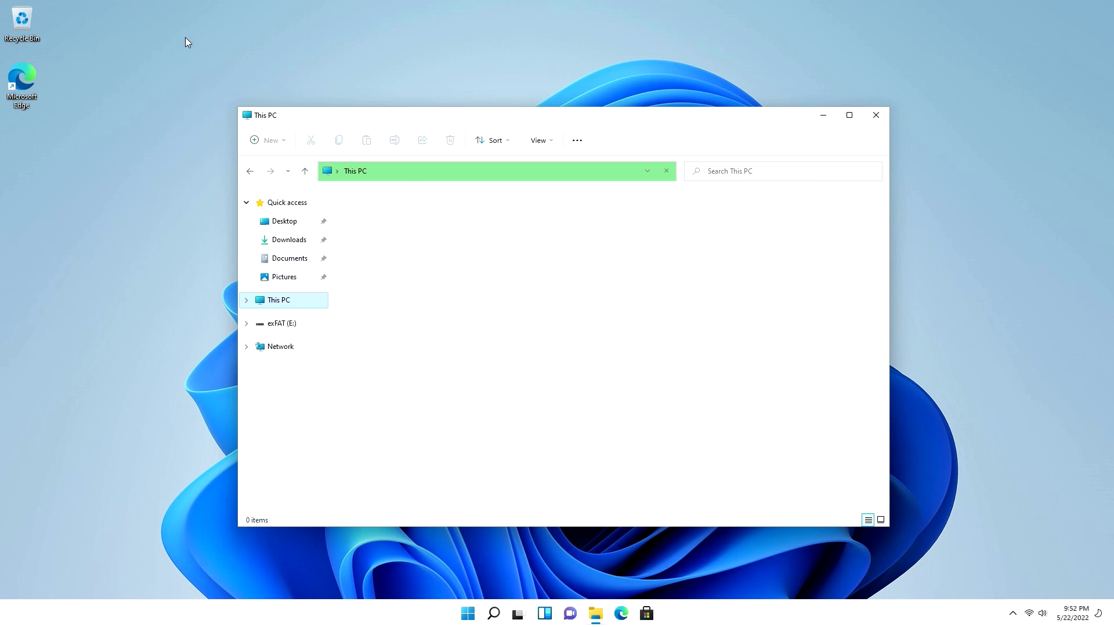
double_click(443, 315)
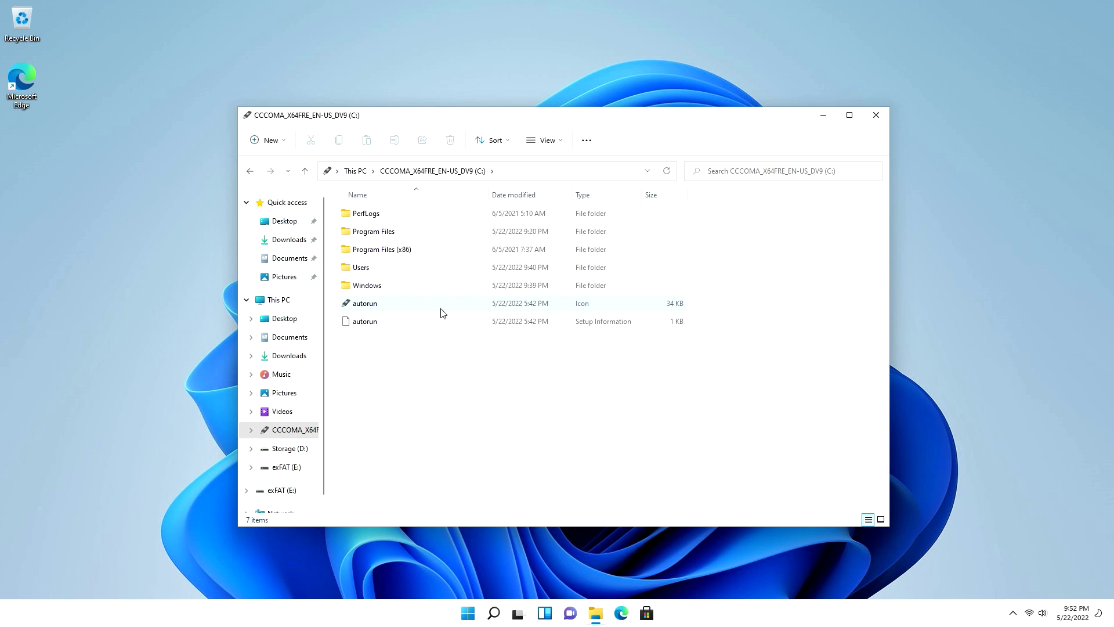